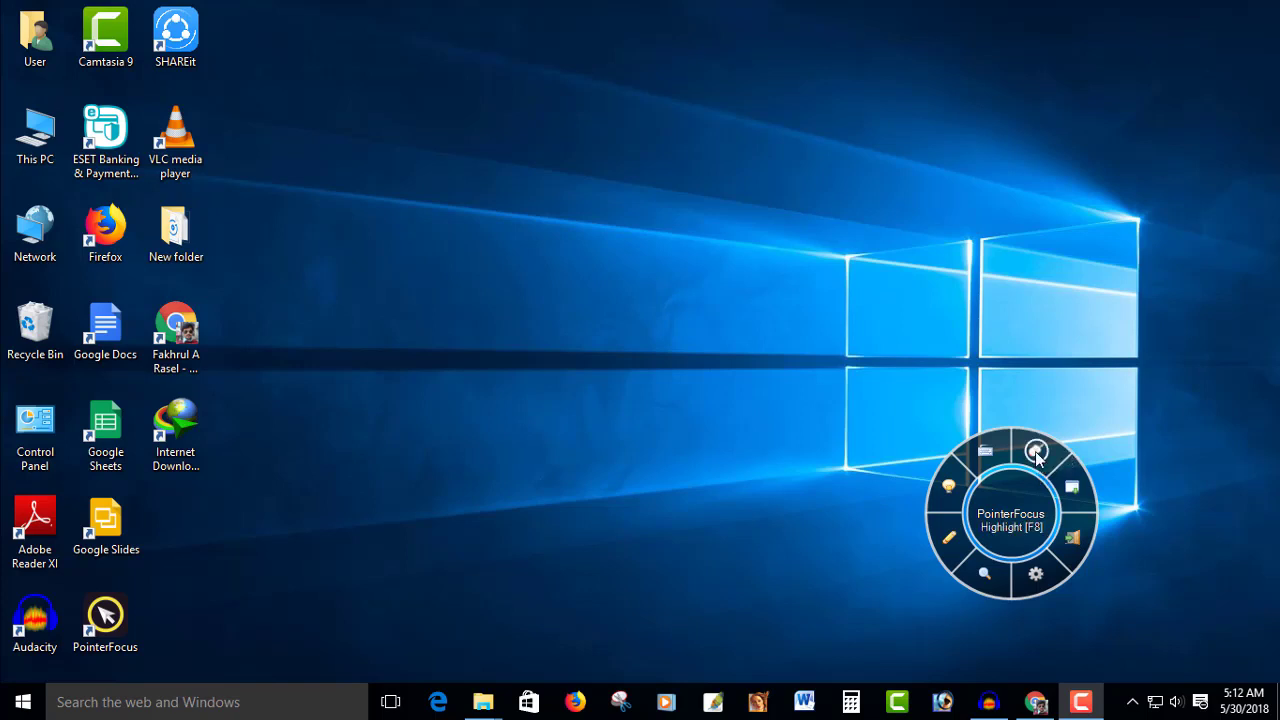
Toggle the cursor highlight, and turn the spotlight on over the desktop and back off.
{"action": "left_click", "coordinate": [1036, 453]}
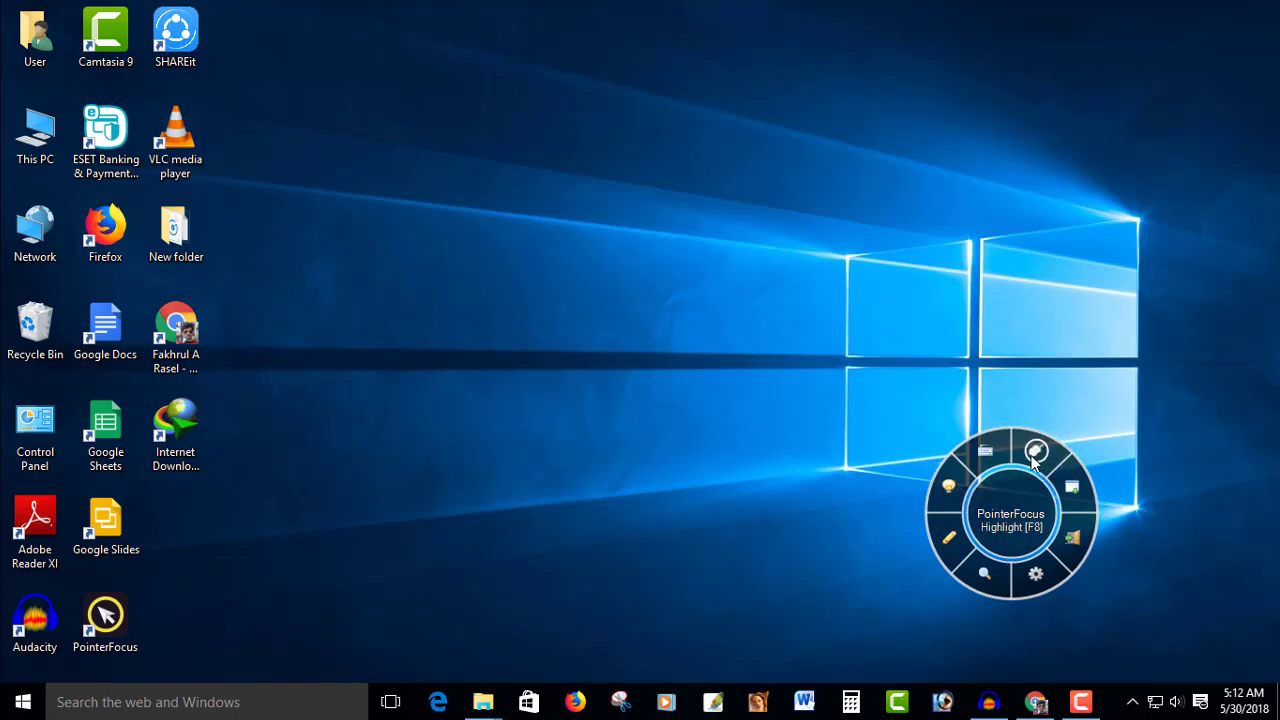
{"action": "left_click", "coordinate": [948, 489]}
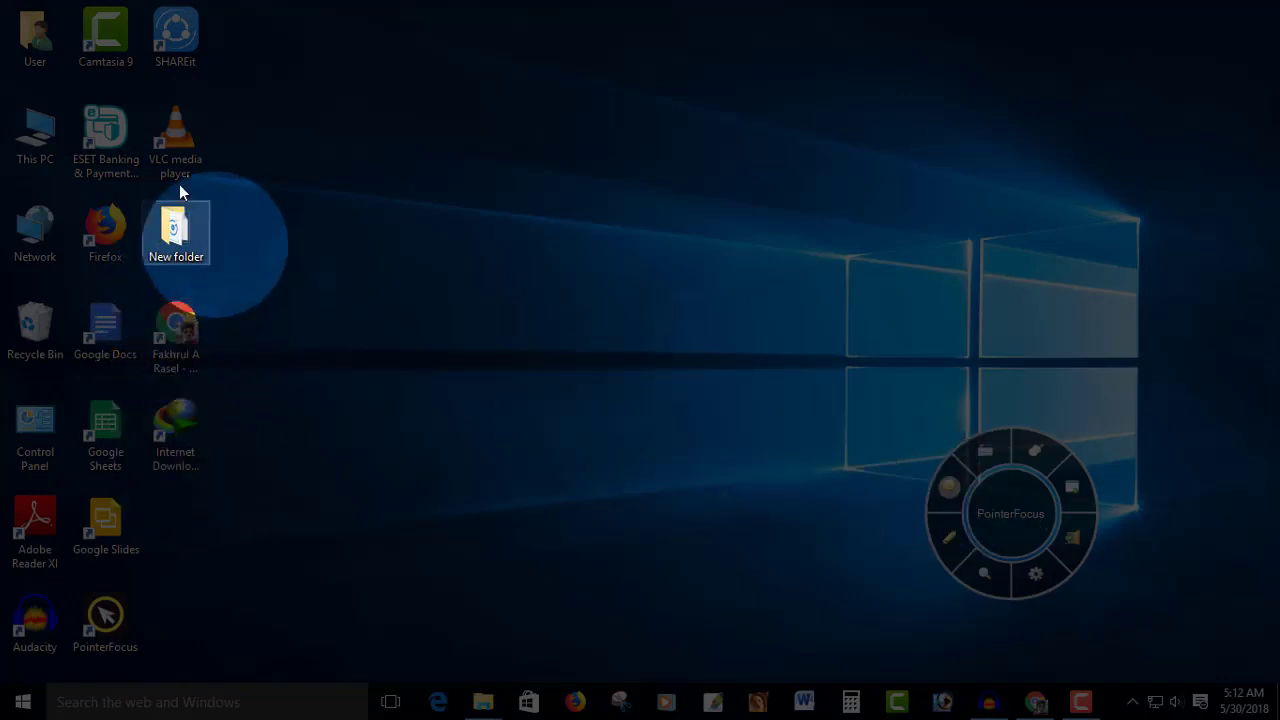
{"action": "left_click", "coordinate": [952, 490]}
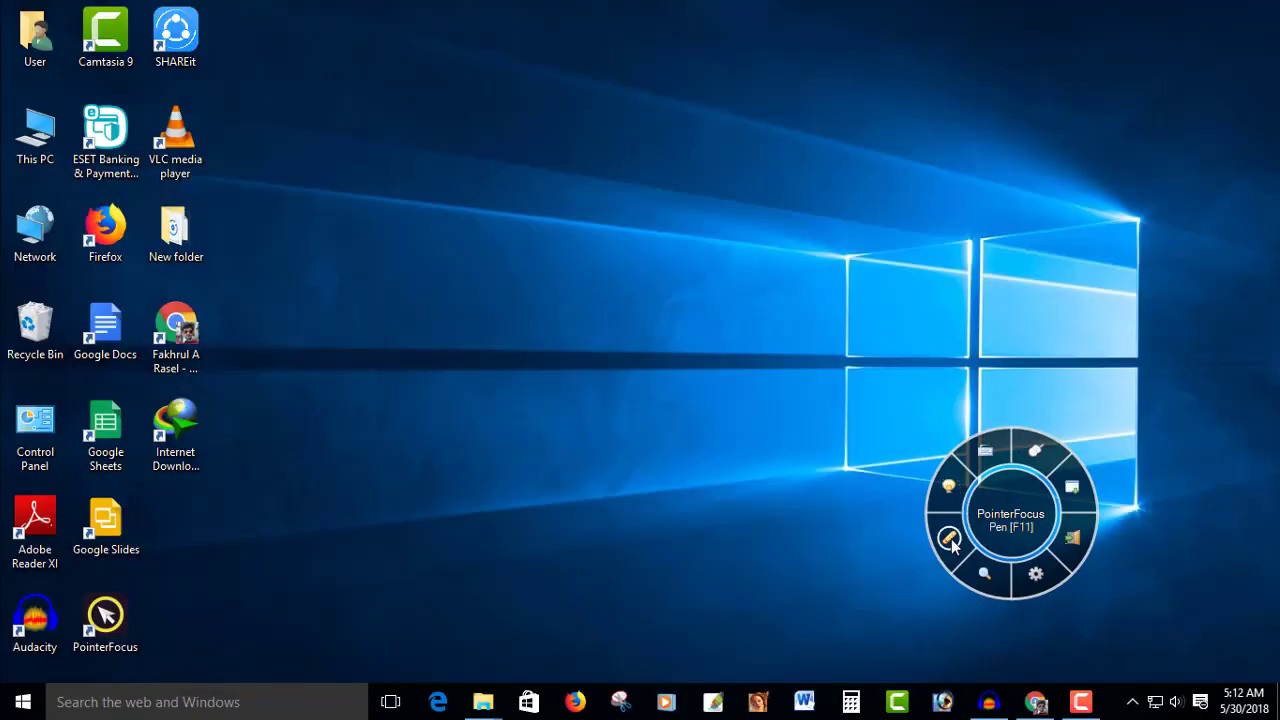
Activate the pen and draw several freehand red loops across the middle of the desktop.
{"action": "left_click", "coordinate": [950, 541]}
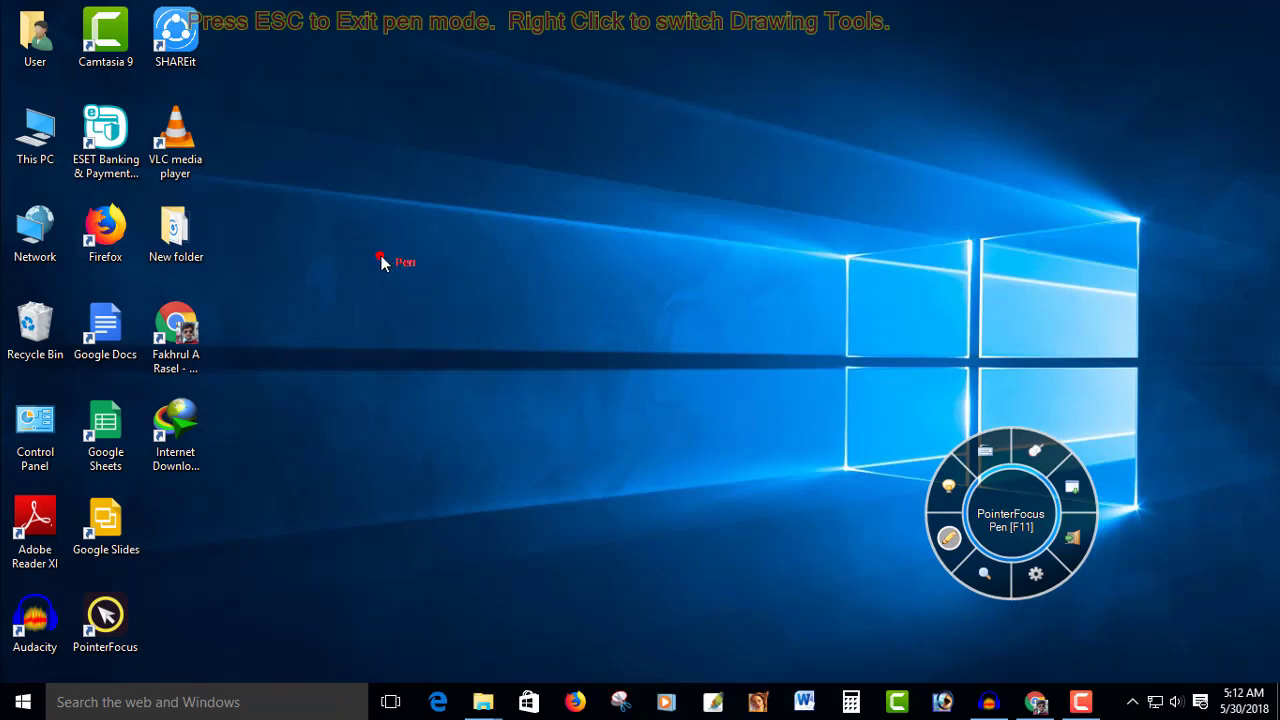
{"action": "mouse_move", "coordinate": [273, 156]}
{"action": "left_mouse_down"}
{"action": "mouse_move", "coordinate": [486, 214]}
{"action": "mouse_move", "coordinate": [688, 300]}
{"action": "mouse_move", "coordinate": [482, 212]}
{"action": "left_mouse_up"}
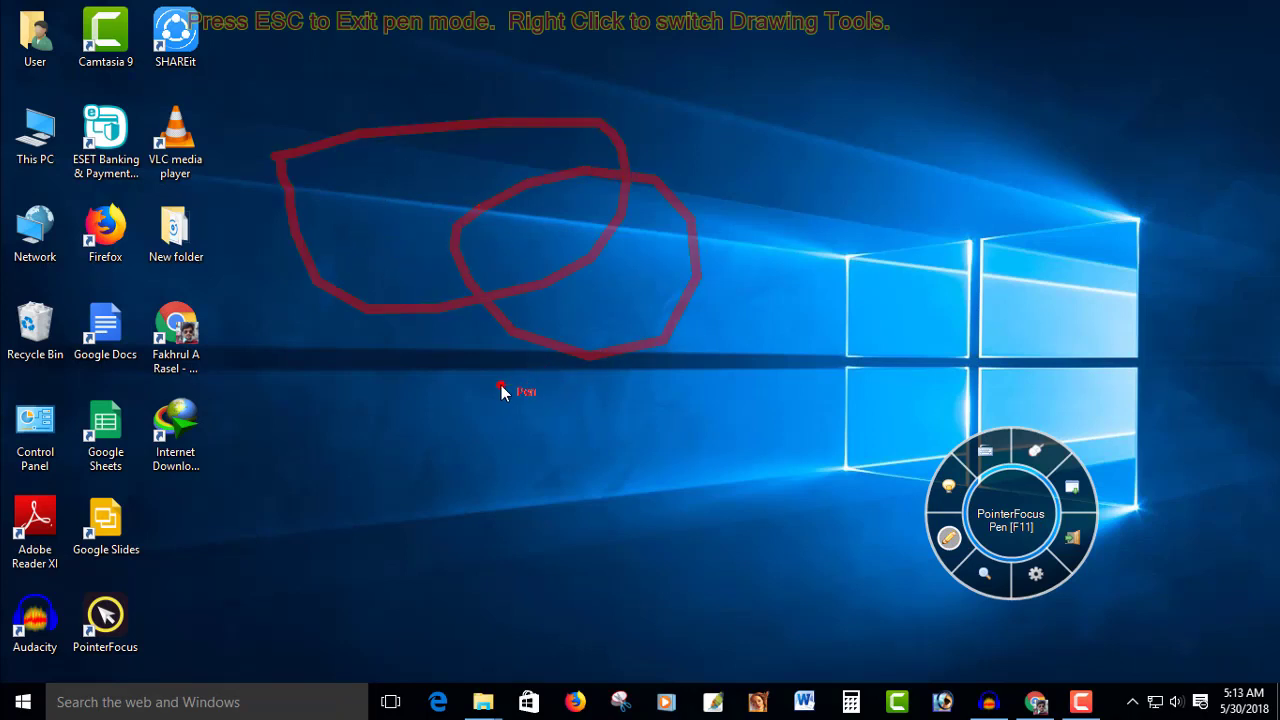
{"action": "mouse_move", "coordinate": [457, 390]}
{"action": "left_mouse_down"}
{"action": "mouse_move", "coordinate": [480, 284]}
{"action": "mouse_move", "coordinate": [390, 376]}
{"action": "left_mouse_up"}
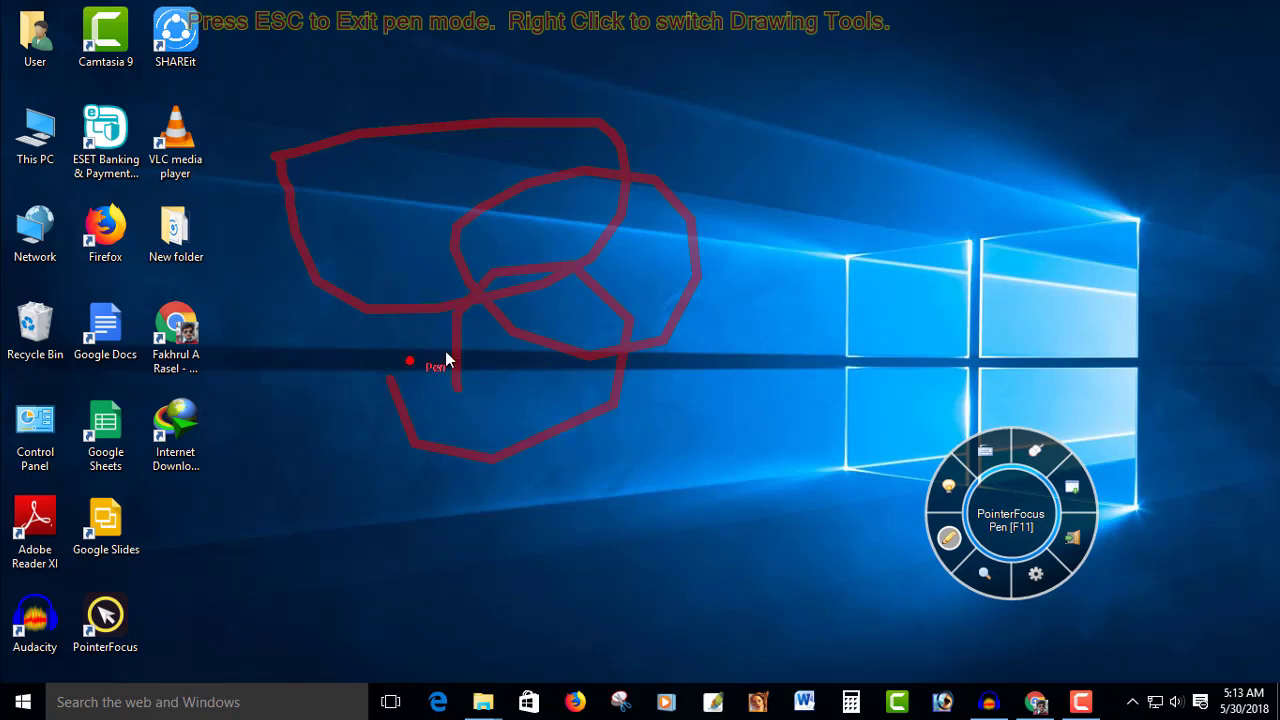
Switch the drawing tool to Line and draw two long, nearly horizontal lines beside the freehand loops.
{"action": "right_click", "coordinate": [699, 162]}
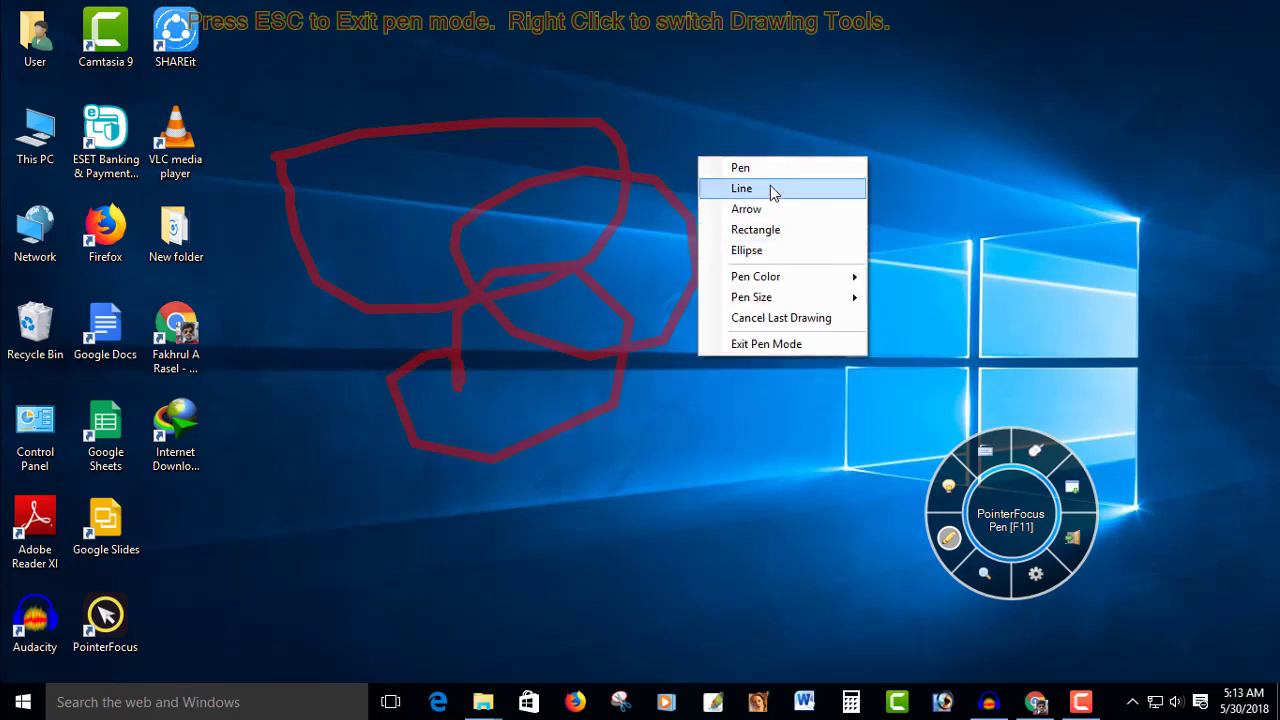
{"action": "left_click", "coordinate": [768, 187]}
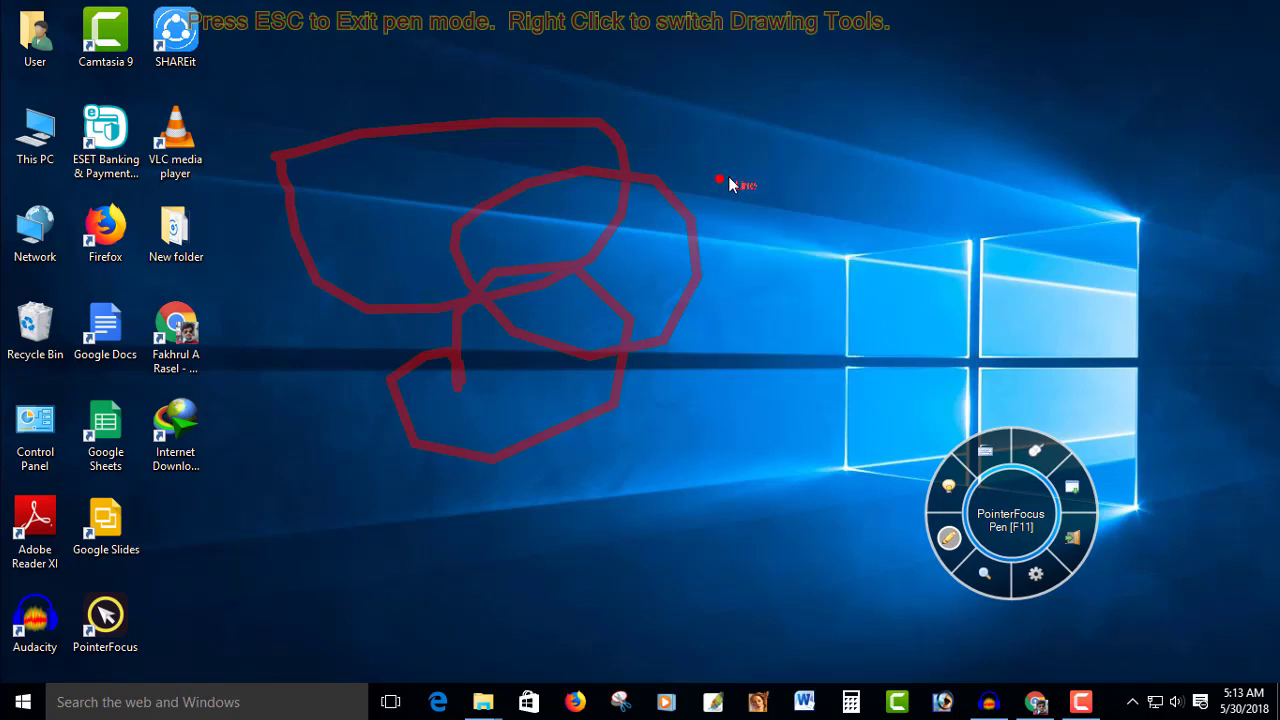
{"action": "left_click_drag", "start_coordinate": [718, 180], "coordinate": [1065, 196]}
{"action": "left_click_drag", "start_coordinate": [716, 248], "coordinate": [1068, 284]}
Switch the drawing tool to Arrow and draw an arrow pointing at the PointerFocus wheel.
{"action": "right_click", "coordinate": [708, 376]}
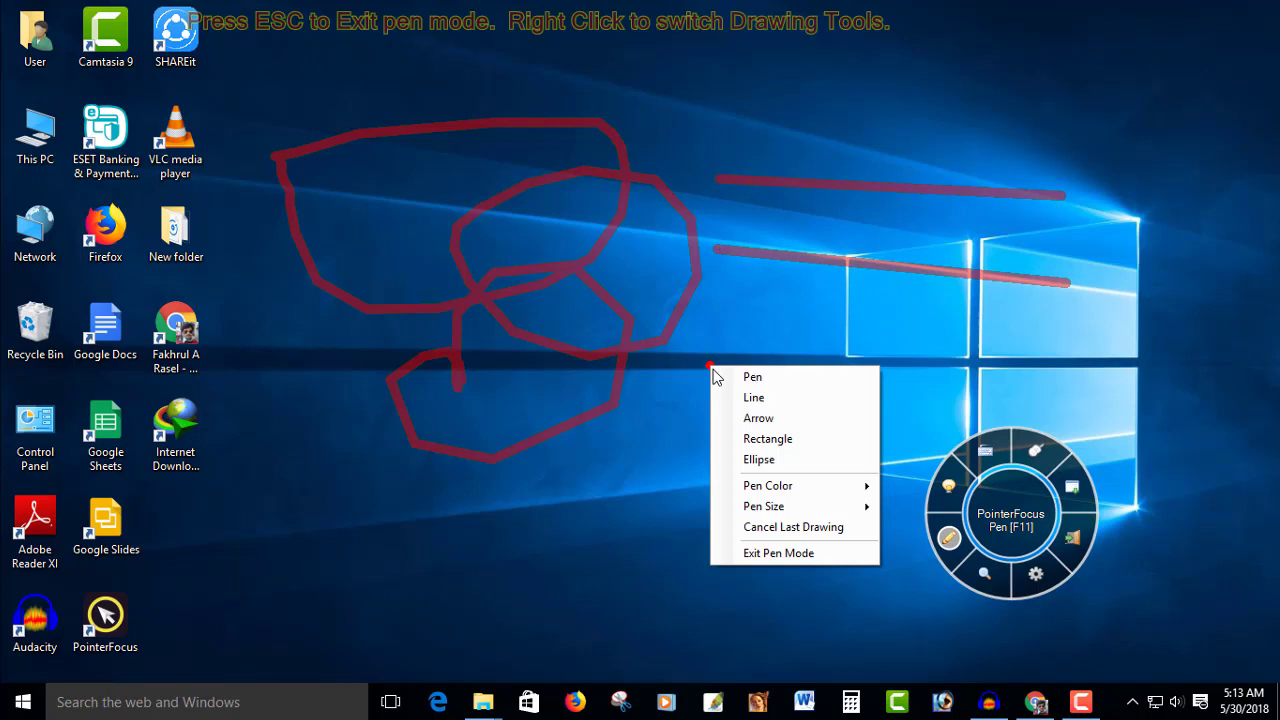
{"action": "left_click", "coordinate": [778, 420]}
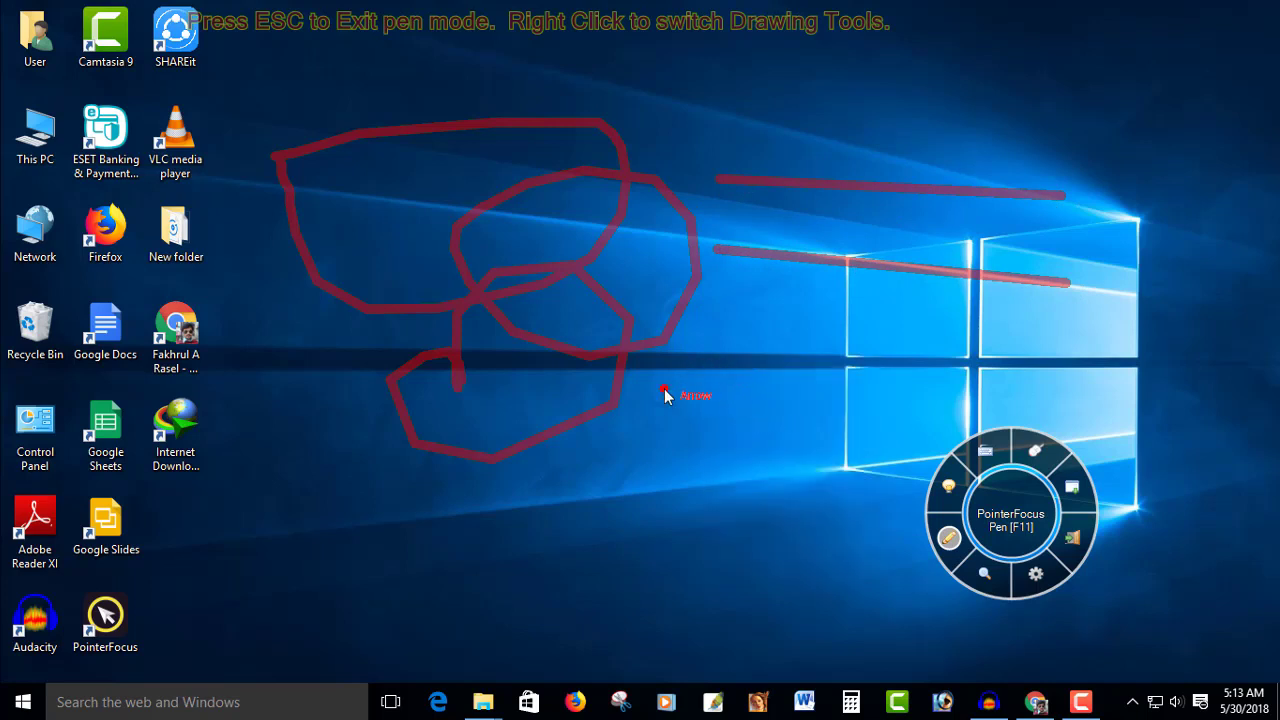
{"action": "left_click_drag", "start_coordinate": [716, 446], "coordinate": [910, 503]}
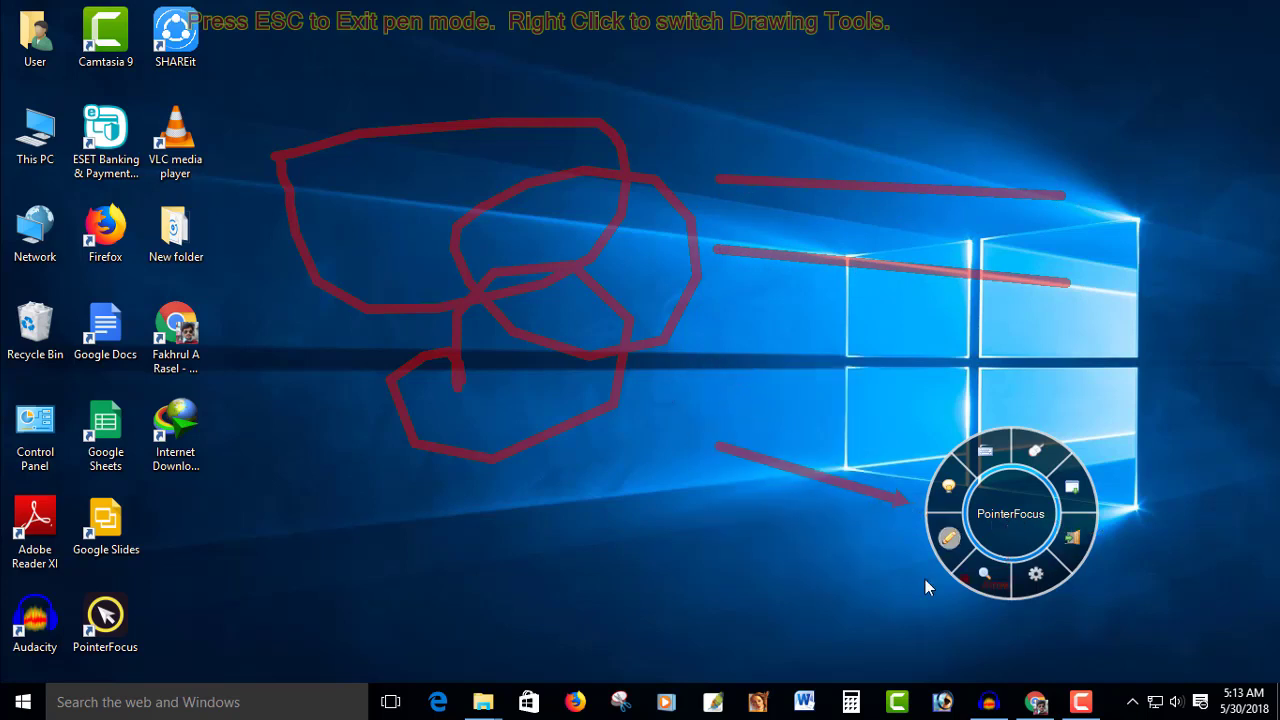
Switch the drawing tool to Rectangle and draw one rectangle around the PointerFocus wheel and another beside it.
{"action": "right_click", "coordinate": [707, 358]}
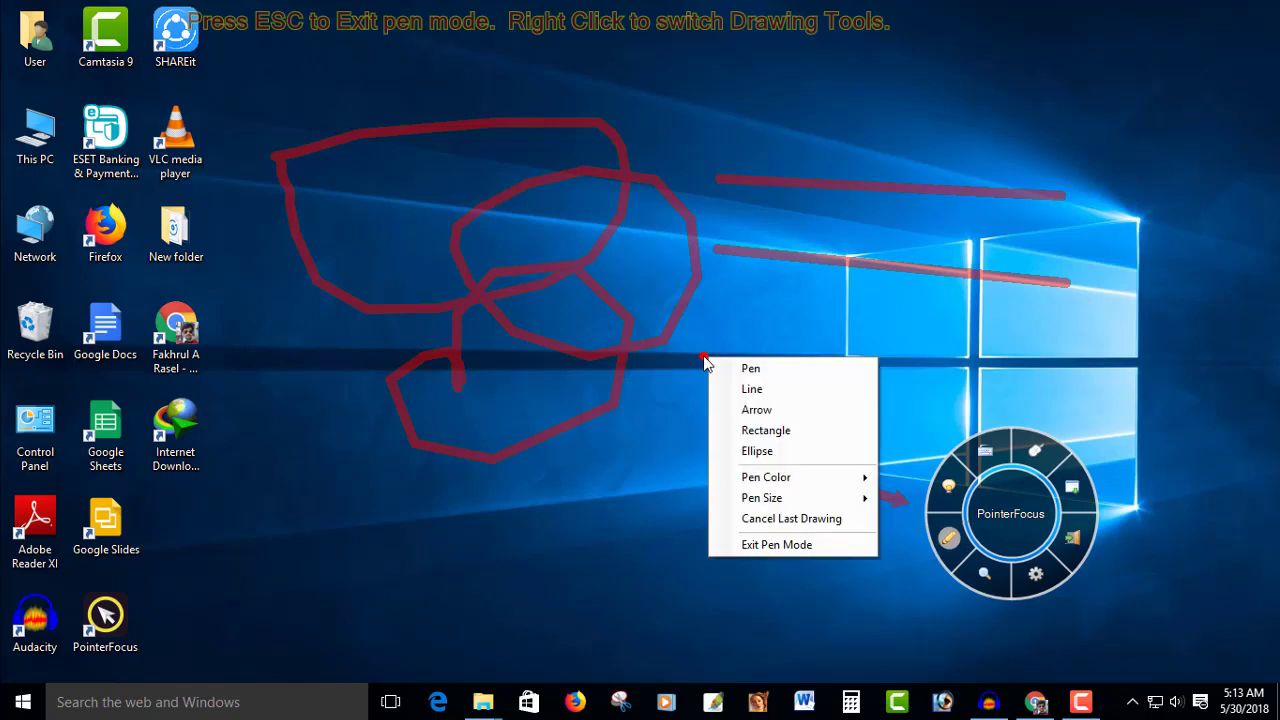
{"action": "left_click", "coordinate": [786, 431]}
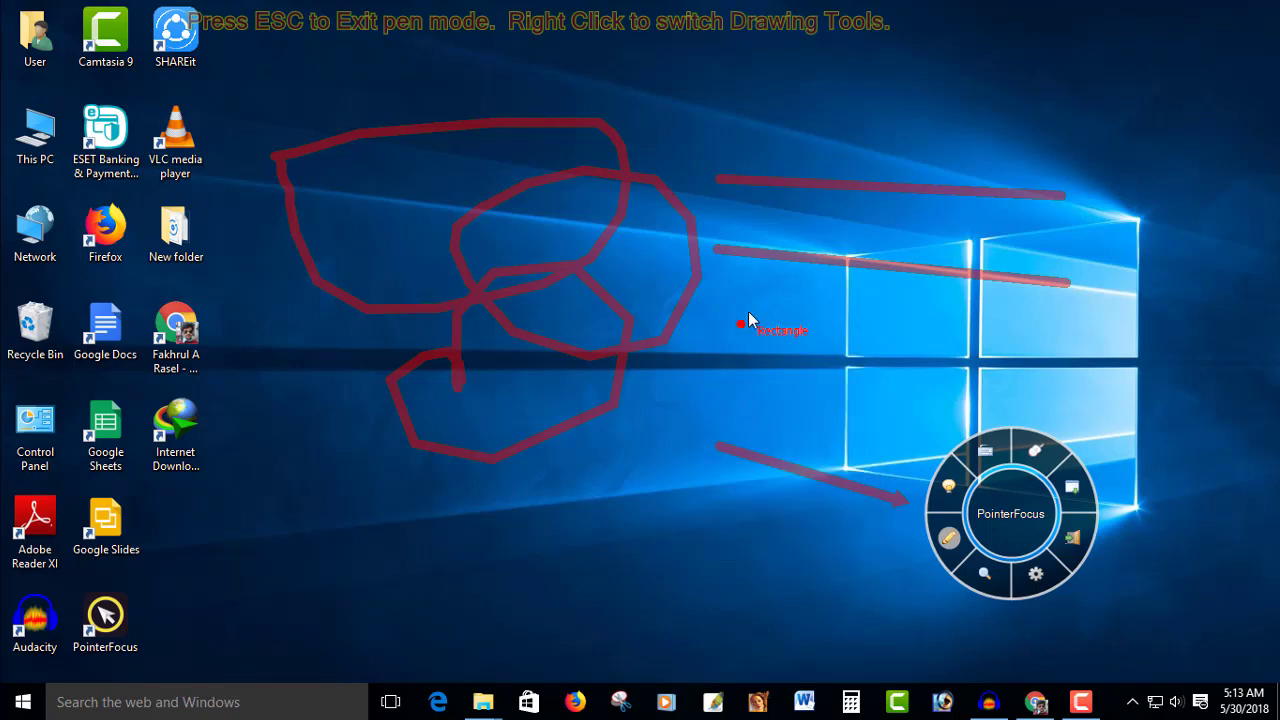
{"action": "mouse_move", "coordinate": [871, 386]}
{"action": "left_mouse_down"}
{"action": "mouse_move", "coordinate": [1071, 584]}
{"action": "mouse_move", "coordinate": [1150, 628]}
{"action": "left_mouse_up"}
{"action": "left_click_drag", "start_coordinate": [604, 286], "coordinate": [815, 577]}
Switch the drawing tool to Ellipse, draw five overlapping ellipses across the desktop, and exit pen mode.
{"action": "right_click", "coordinate": [680, 349]}
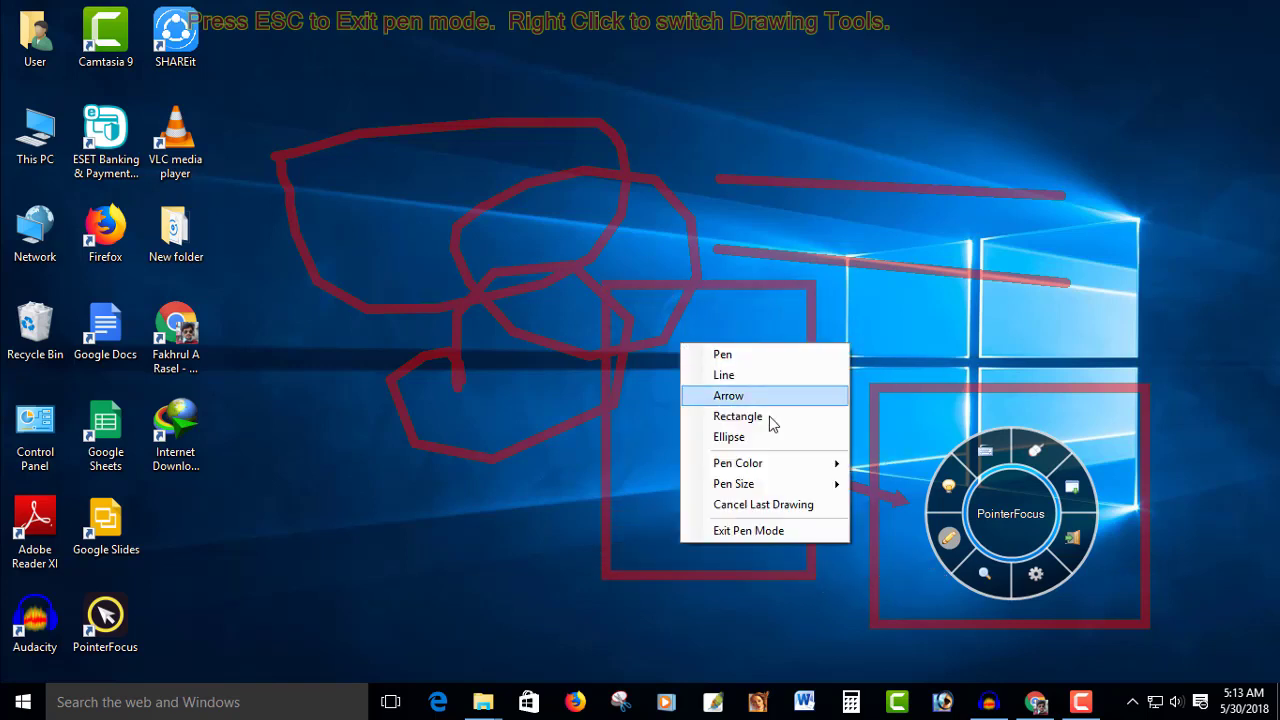
{"action": "left_click", "coordinate": [765, 435]}
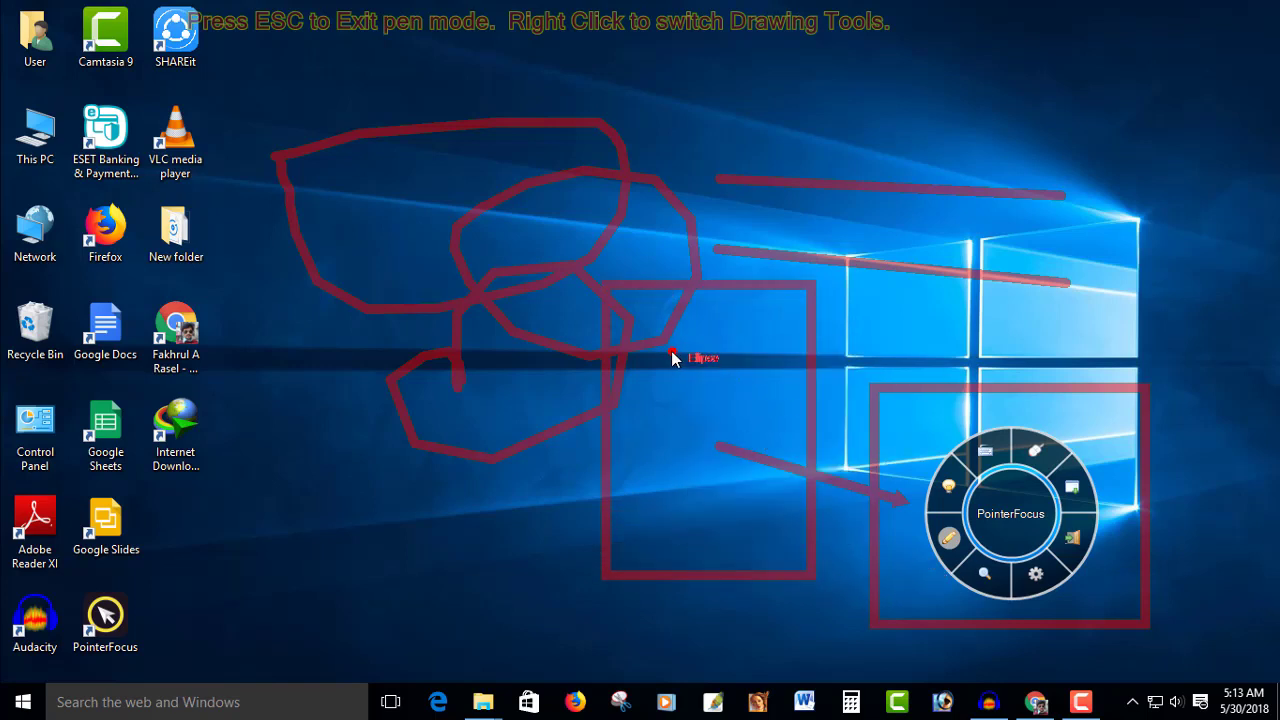
{"action": "mouse_move", "coordinate": [671, 351]}
{"action": "left_mouse_down"}
{"action": "mouse_move", "coordinate": [829, 515]}
{"action": "mouse_move", "coordinate": [866, 535]}
{"action": "left_mouse_up"}
{"action": "left_click_drag", "start_coordinate": [625, 198], "coordinate": [845, 360]}
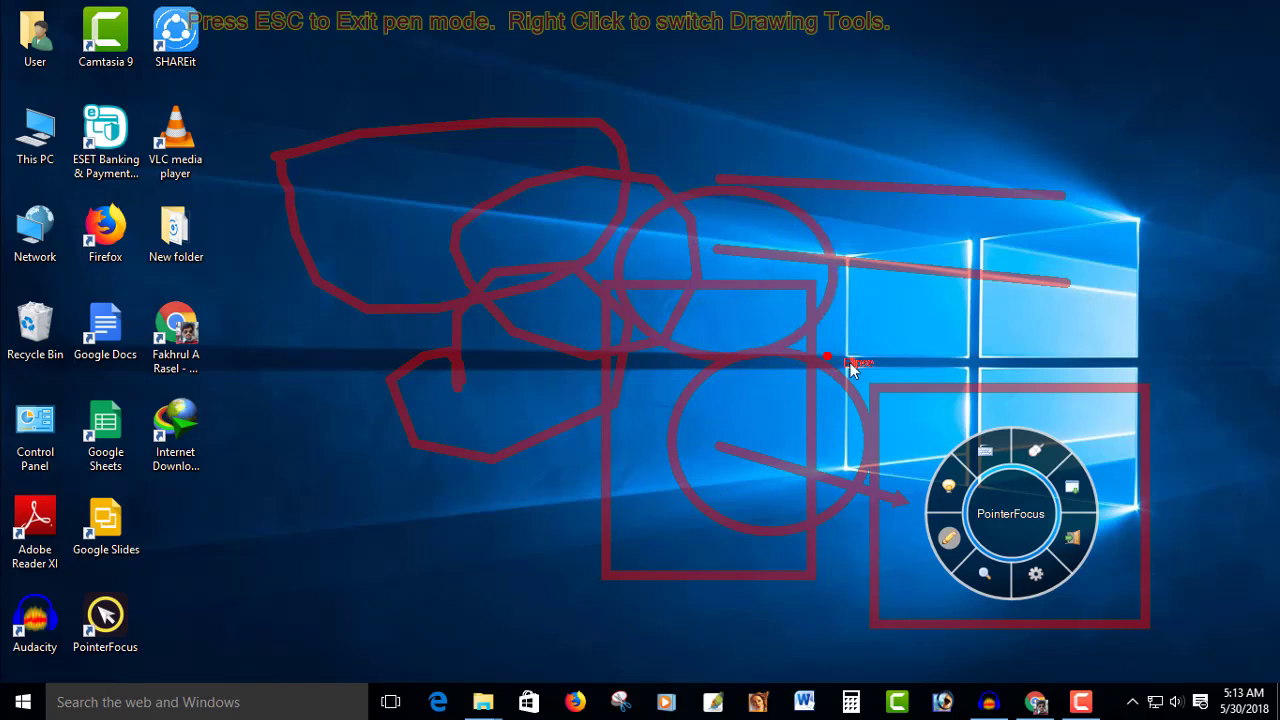
{"action": "left_click_drag", "start_coordinate": [709, 94], "coordinate": [957, 280]}
{"action": "left_click_drag", "start_coordinate": [1008, 126], "coordinate": [1178, 398]}
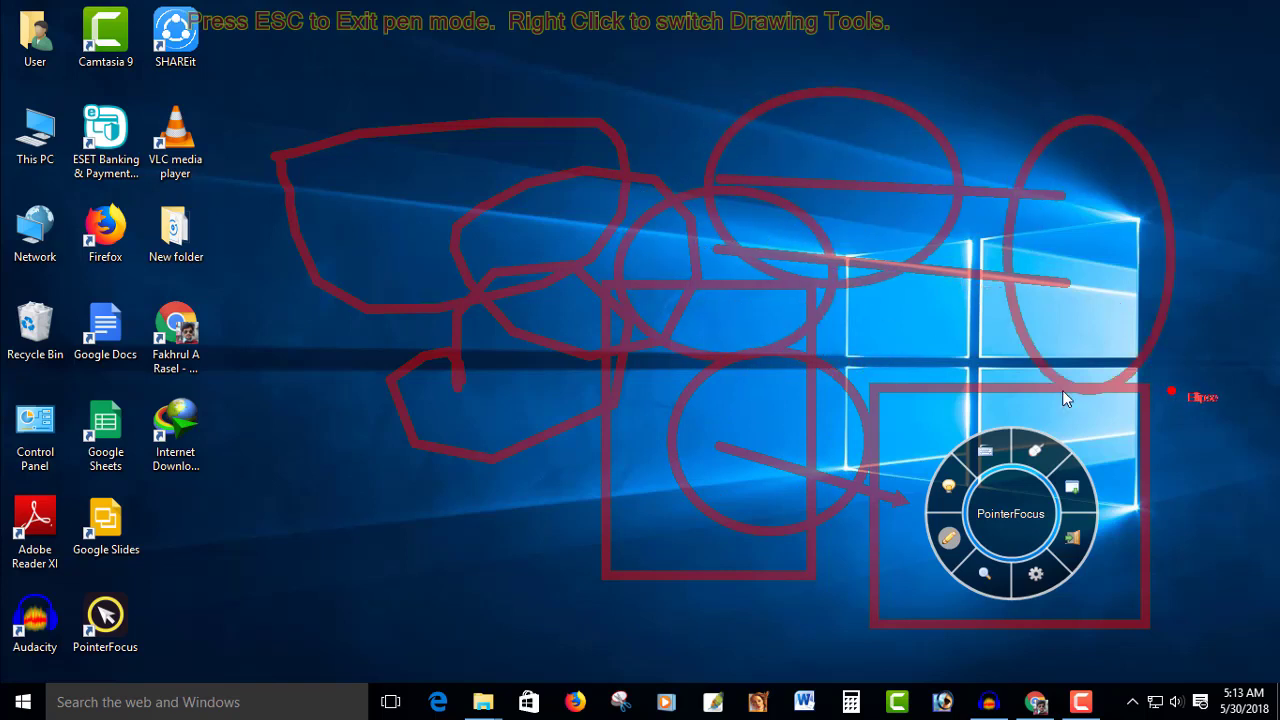
{"action": "left_click_drag", "start_coordinate": [516, 265], "coordinate": [700, 506]}
{"action": "key", "text": "Escape"}
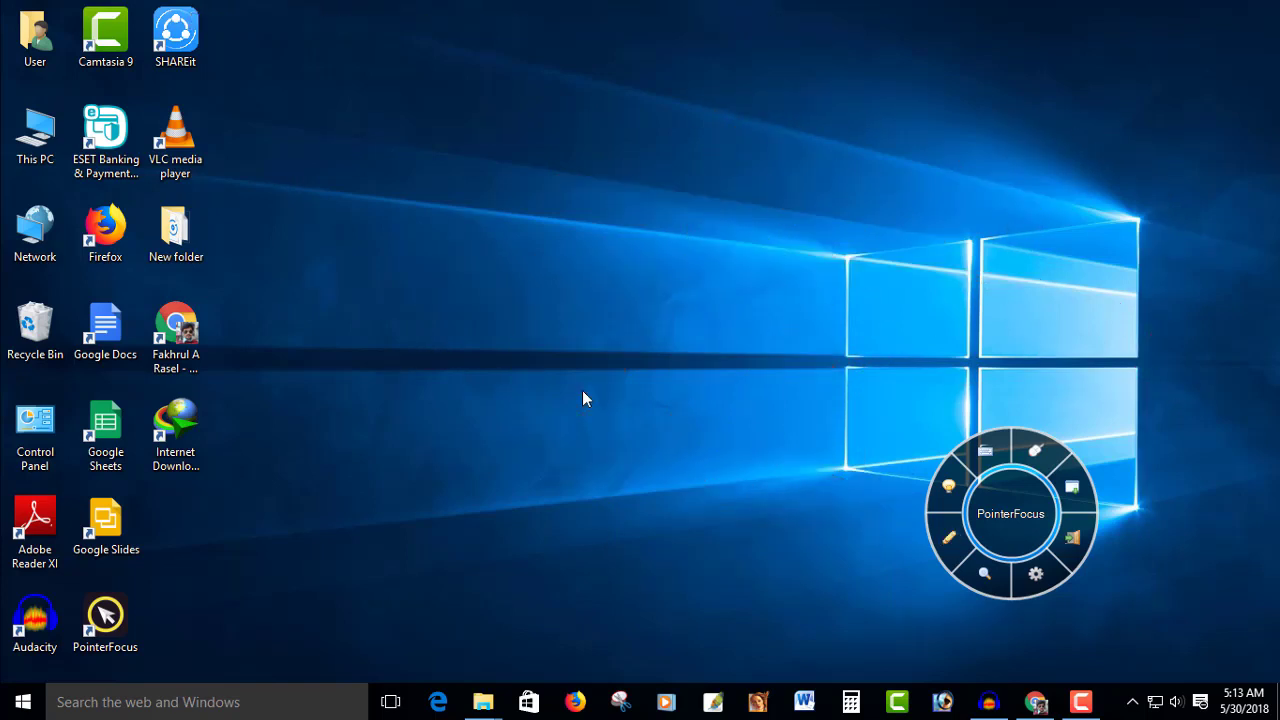
Turn the magnifier on over the desktop and back off.
{"action": "left_click", "coordinate": [949, 540]}
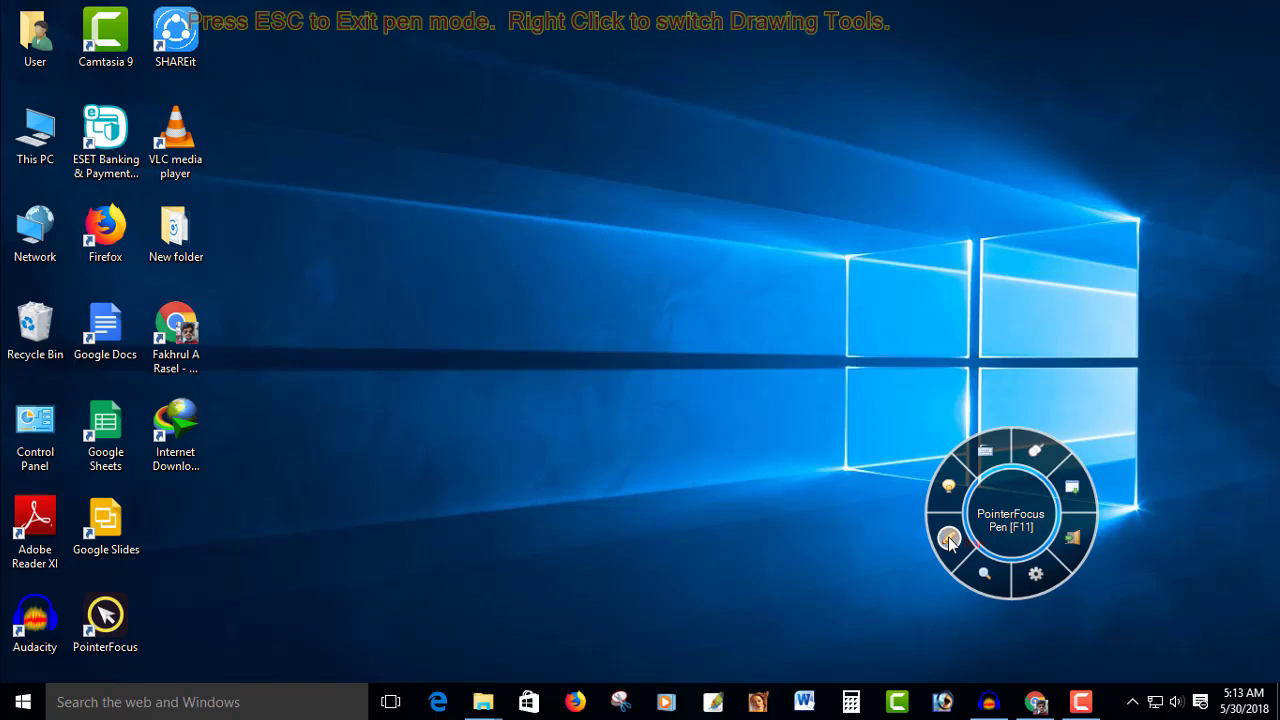
{"action": "left_click", "coordinate": [985, 580]}
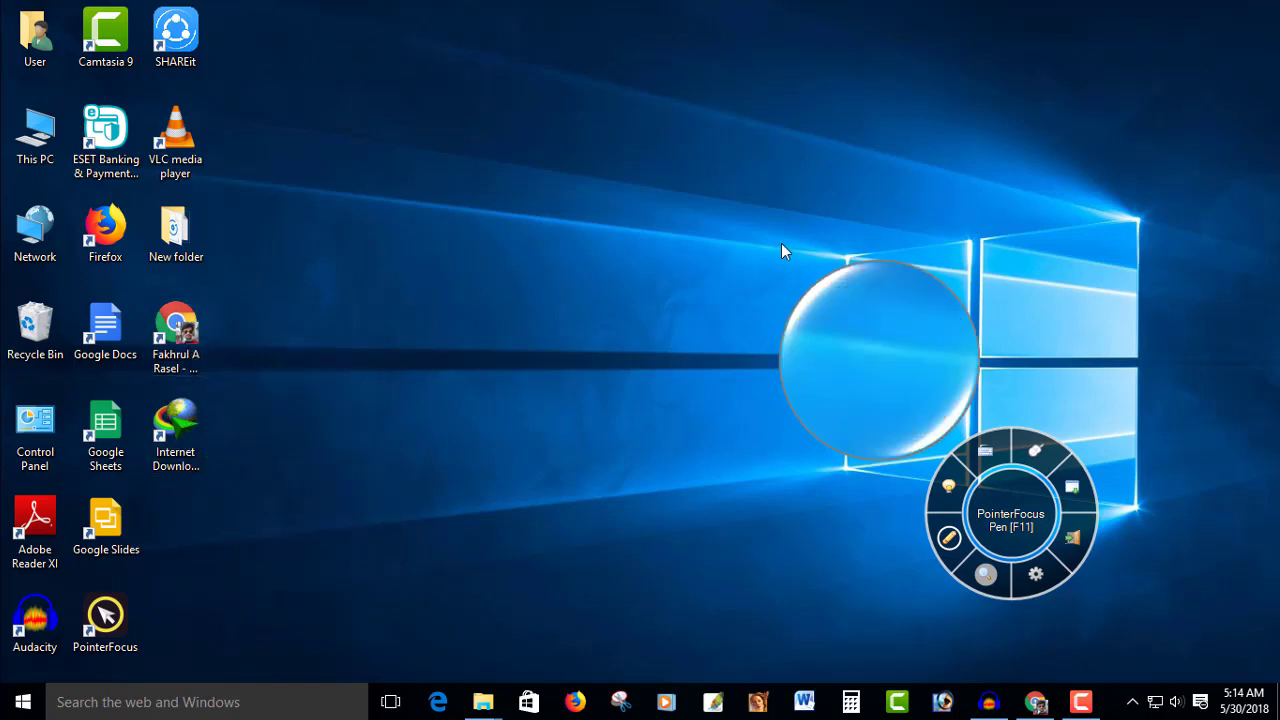
{"action": "left_click", "coordinate": [987, 577]}
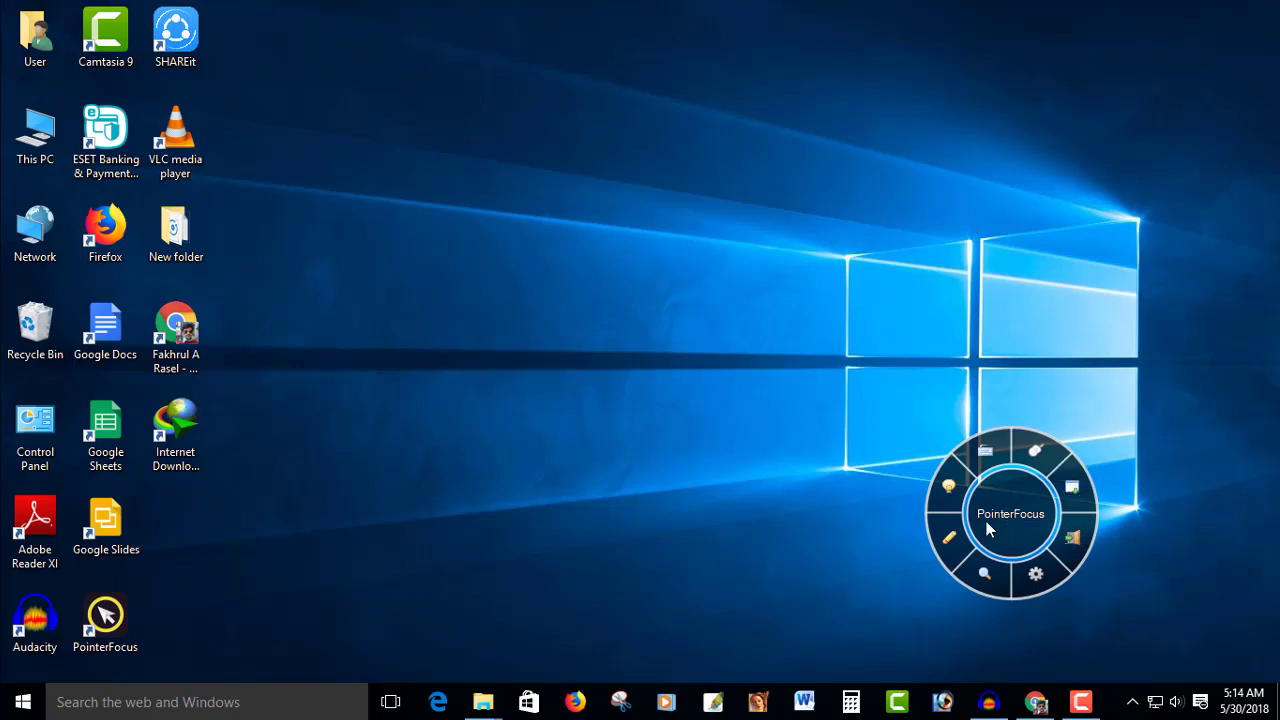
Move the PointerFocus wheel slightly toward the desktop's center and set the cursor highlight color to yellow in its options.
{"action": "left_click_drag", "start_coordinate": [988, 530], "coordinate": [905, 498]}
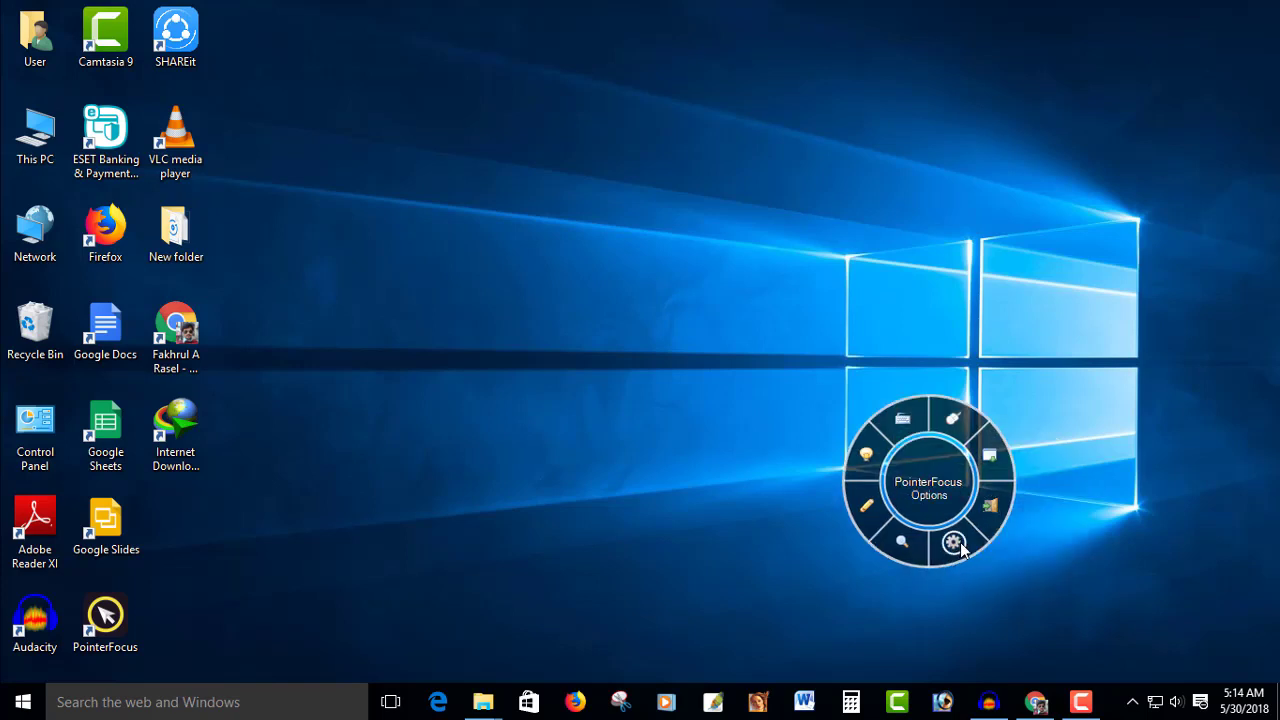
{"action": "left_click", "coordinate": [955, 545]}
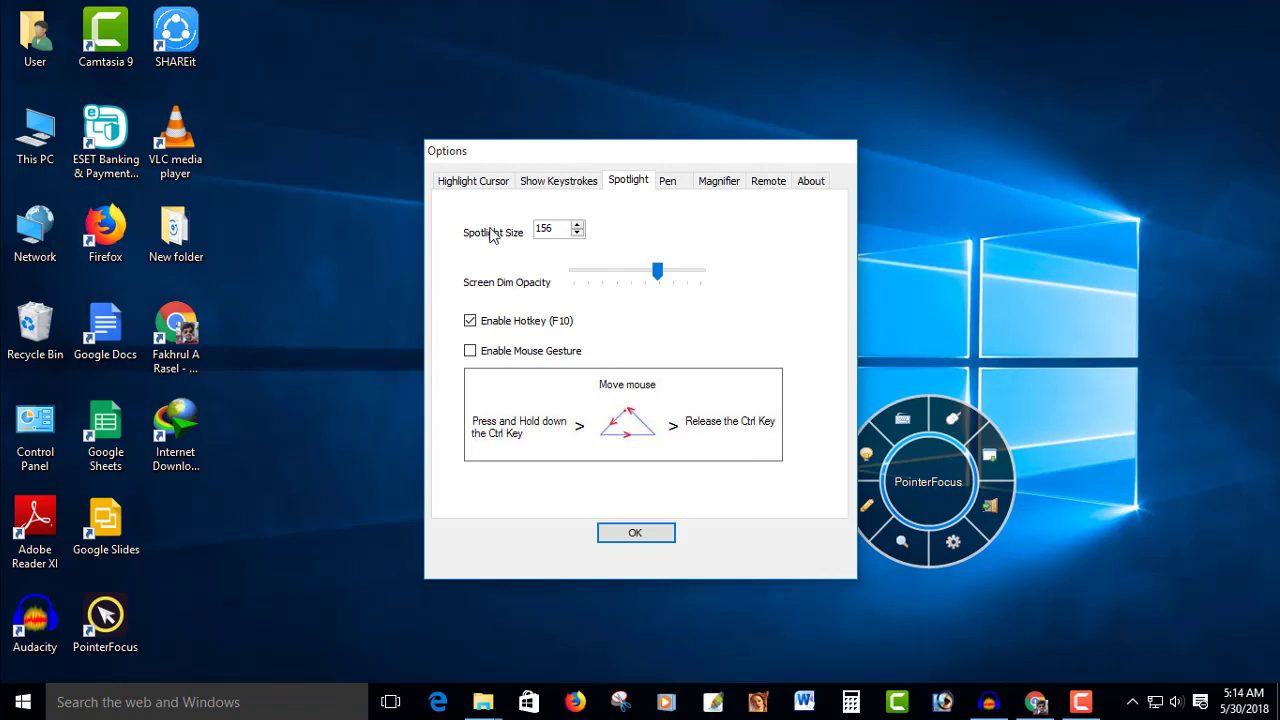
{"action": "left_click", "coordinate": [478, 184]}
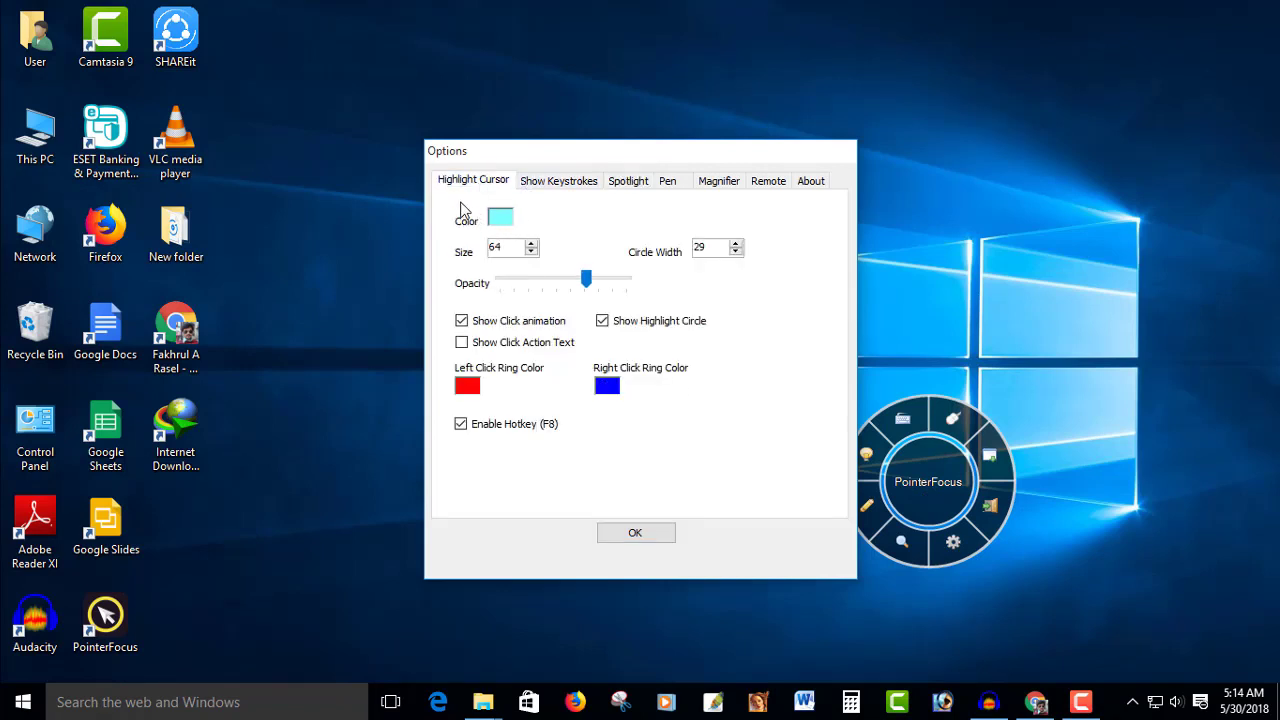
{"action": "left_click", "coordinate": [500, 220]}
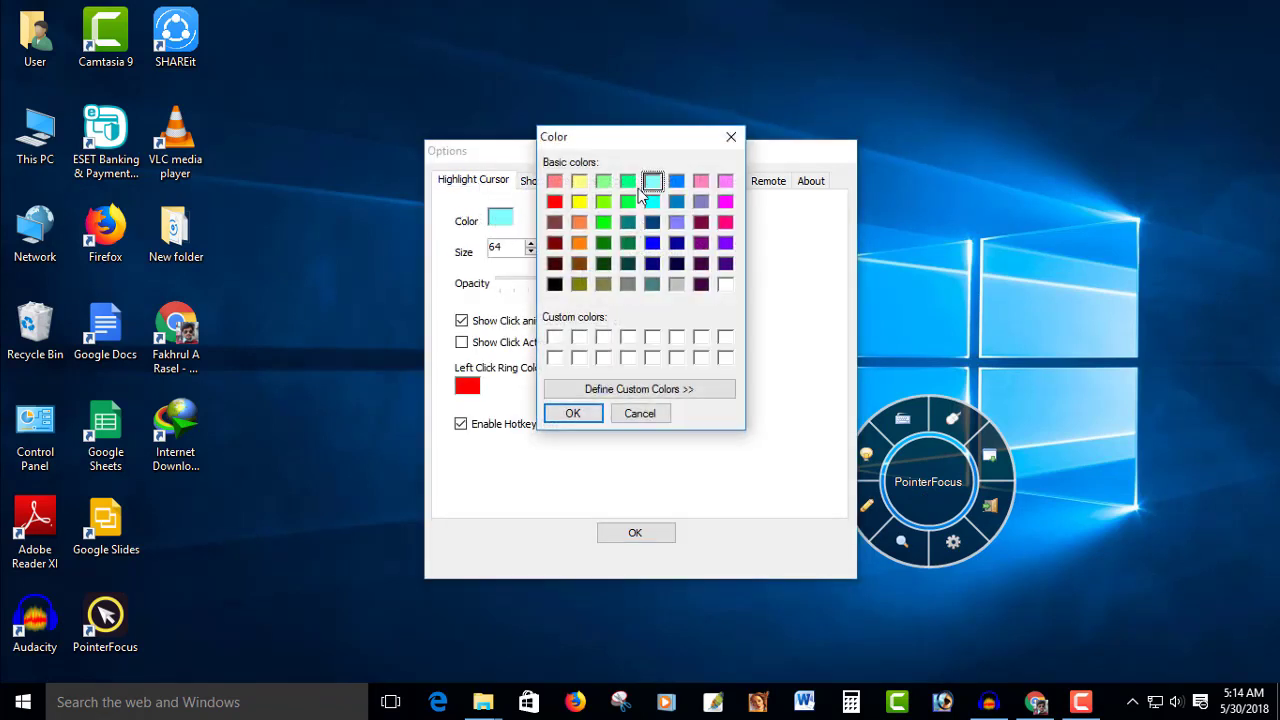
{"action": "left_click", "coordinate": [579, 202]}
{"action": "left_click", "coordinate": [572, 414]}
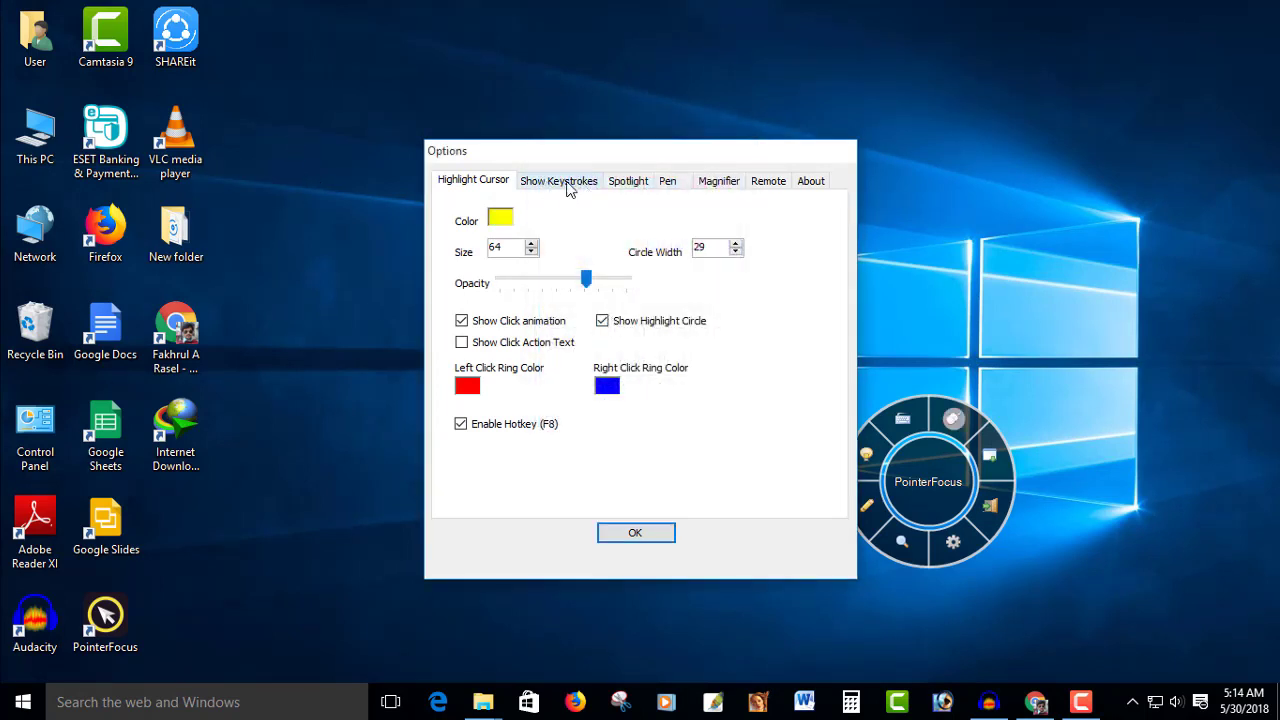
Reduce the size and the circle width of the cursor highlight.
{"action": "left_click", "coordinate": [533, 252]}
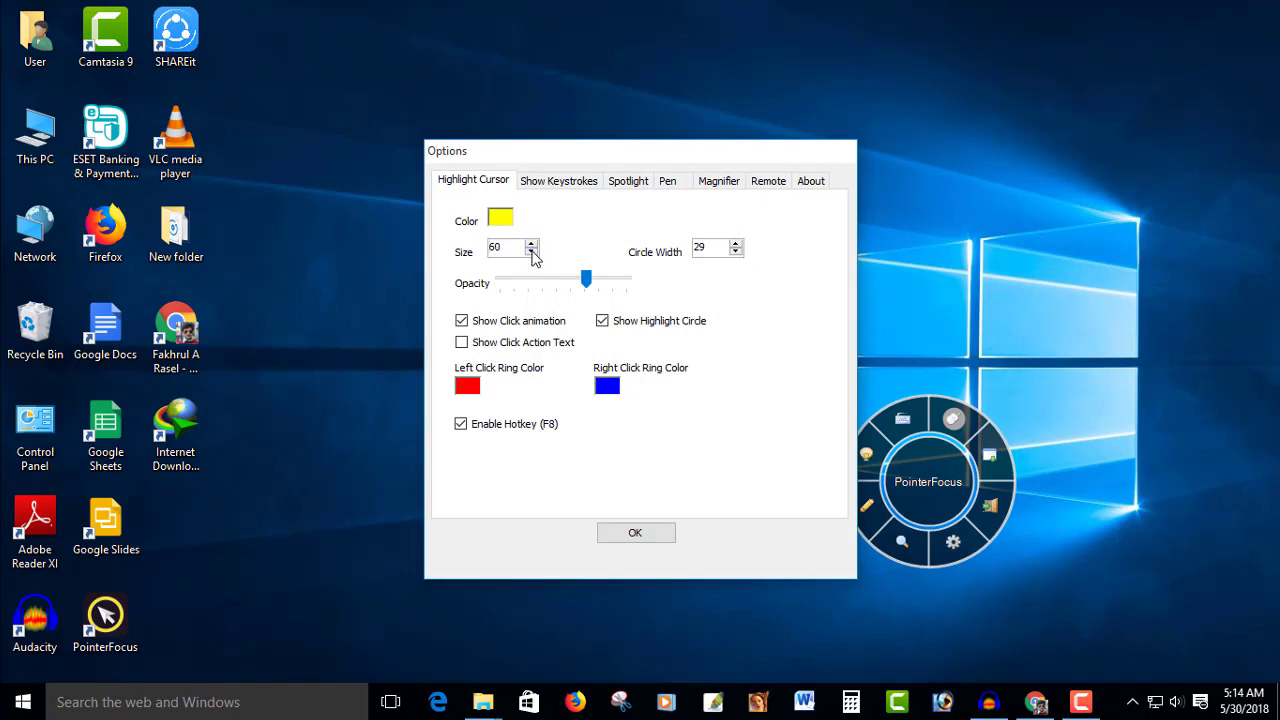
{"action": "left_click", "coordinate": [532, 253]}
{"action": "left_click", "coordinate": [736, 252]}
Increase the spotlight size by a few increments in the spotlight options.
{"action": "left_click", "coordinate": [630, 182]}
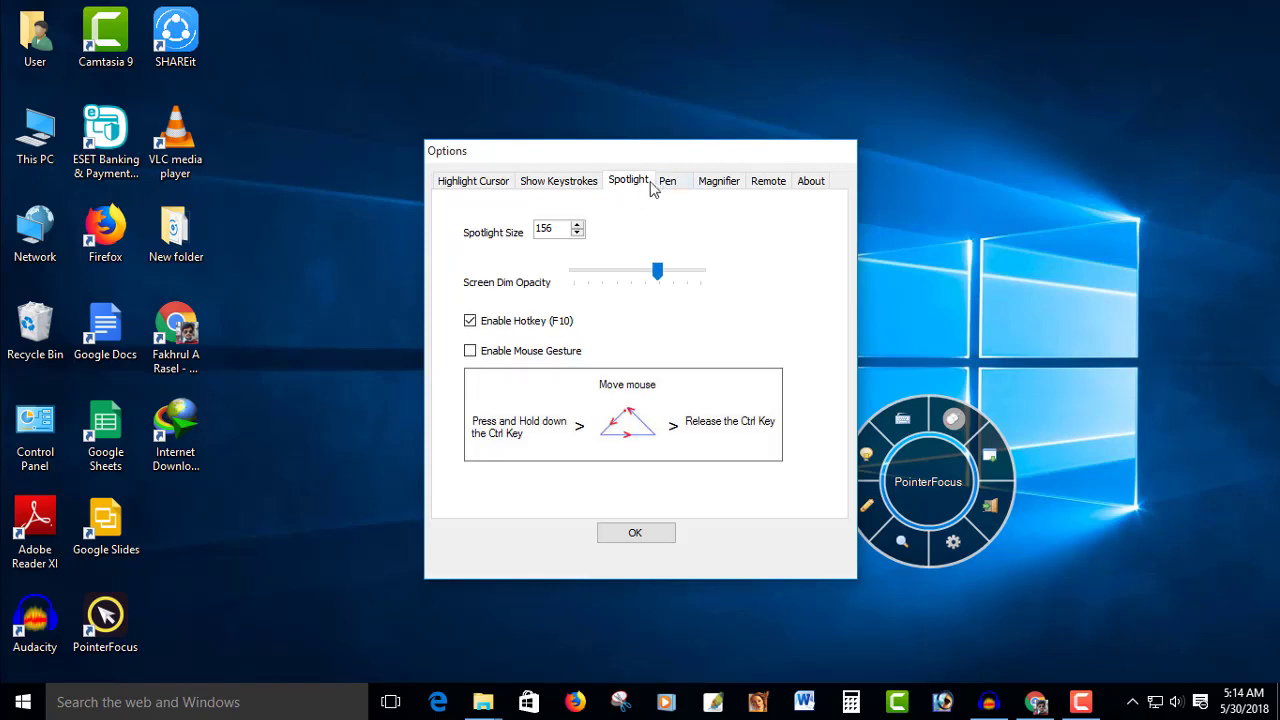
{"action": "left_click", "coordinate": [579, 225]}
{"action": "left_click", "coordinate": [579, 225]}
{"action": "left_click", "coordinate": [579, 225]}
Look through the pen color choices without picking one and reduce the pen size to 9.
{"action": "left_click", "coordinate": [676, 190]}
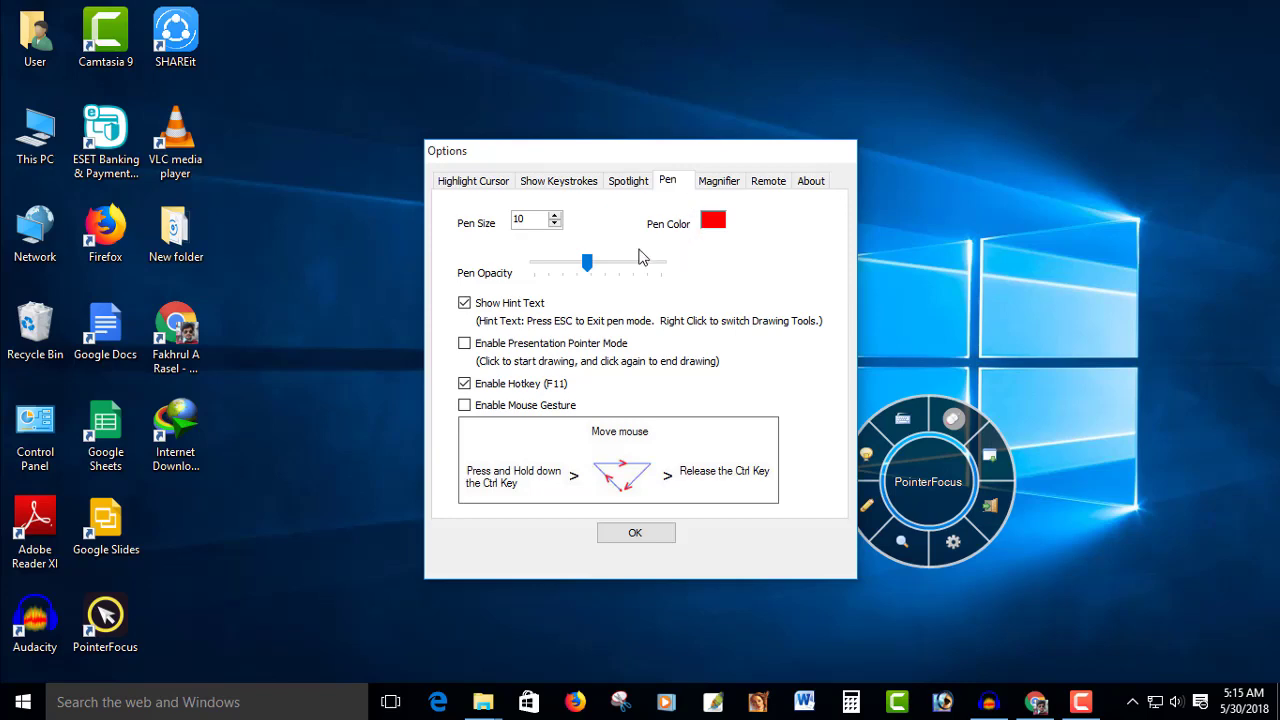
{"action": "left_click", "coordinate": [713, 221]}
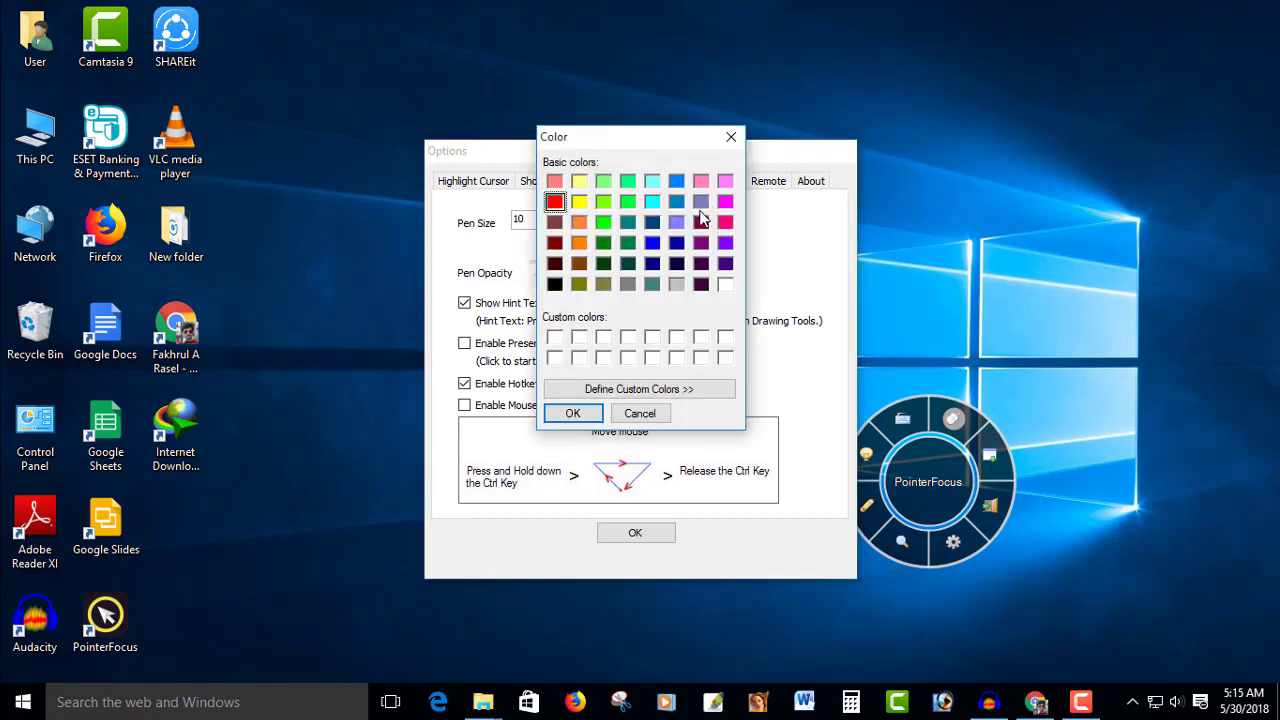
{"action": "left_click", "coordinate": [733, 136]}
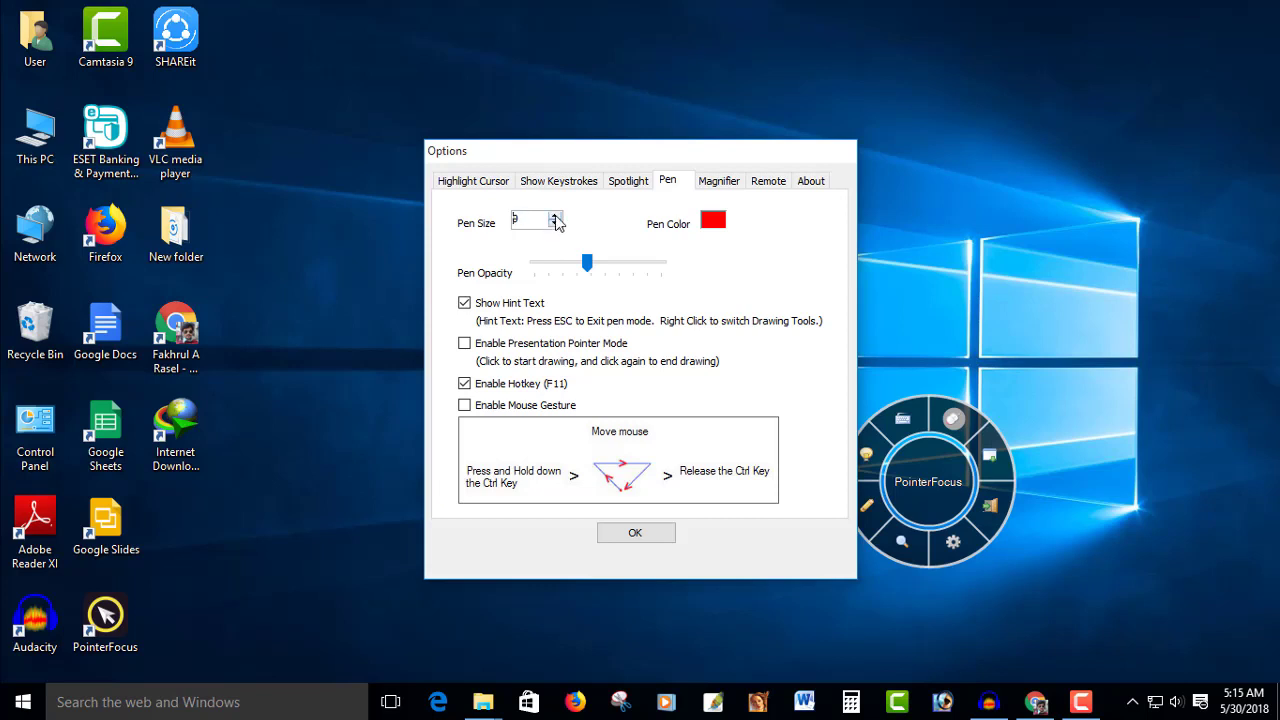
View the magnifier settings and confirm the PointerFocus options.
{"action": "left_click", "coordinate": [719, 184]}
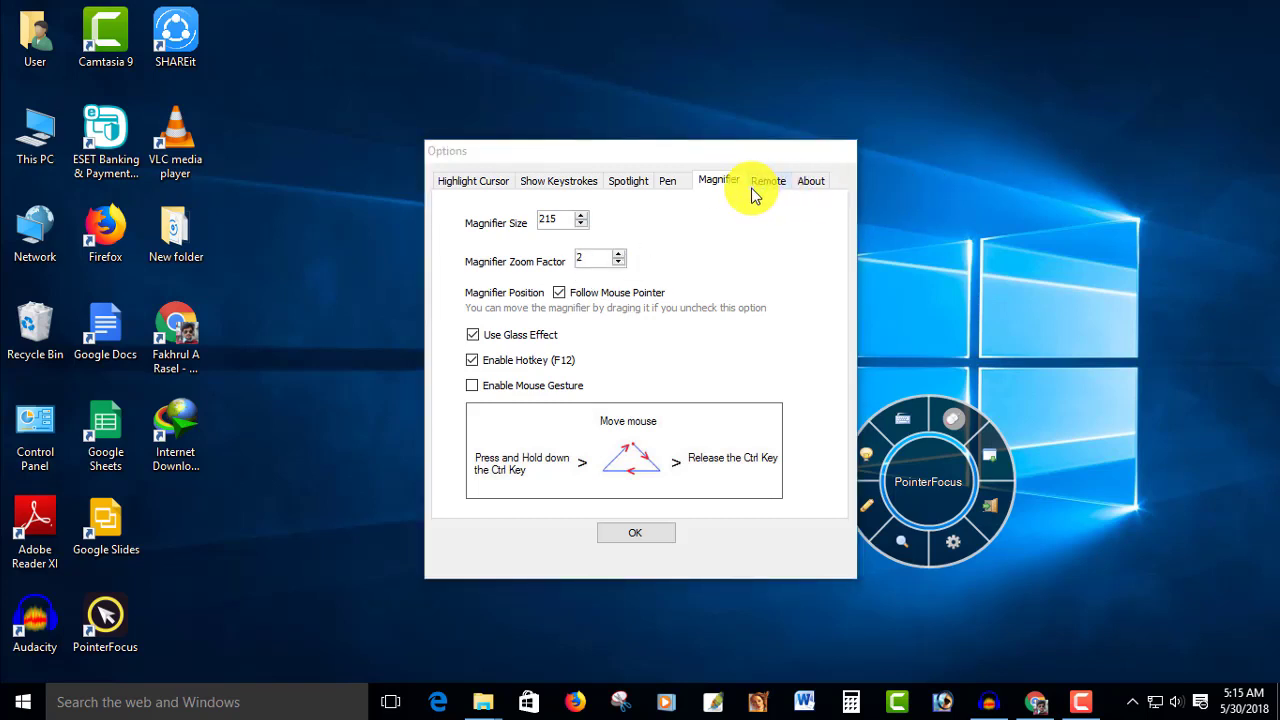
{"action": "left_click", "coordinate": [657, 533]}
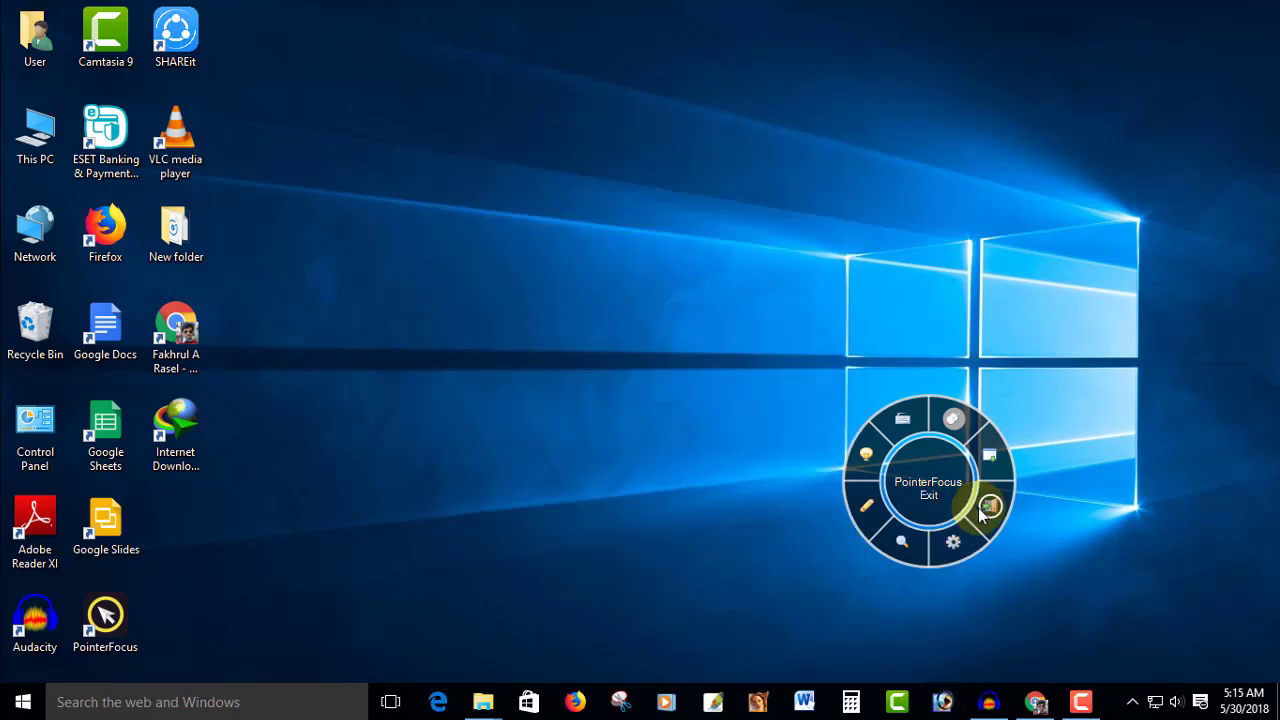
Switch to Chrome and search Google for "pointer focus".
{"action": "left_click", "coordinate": [1034, 700]}
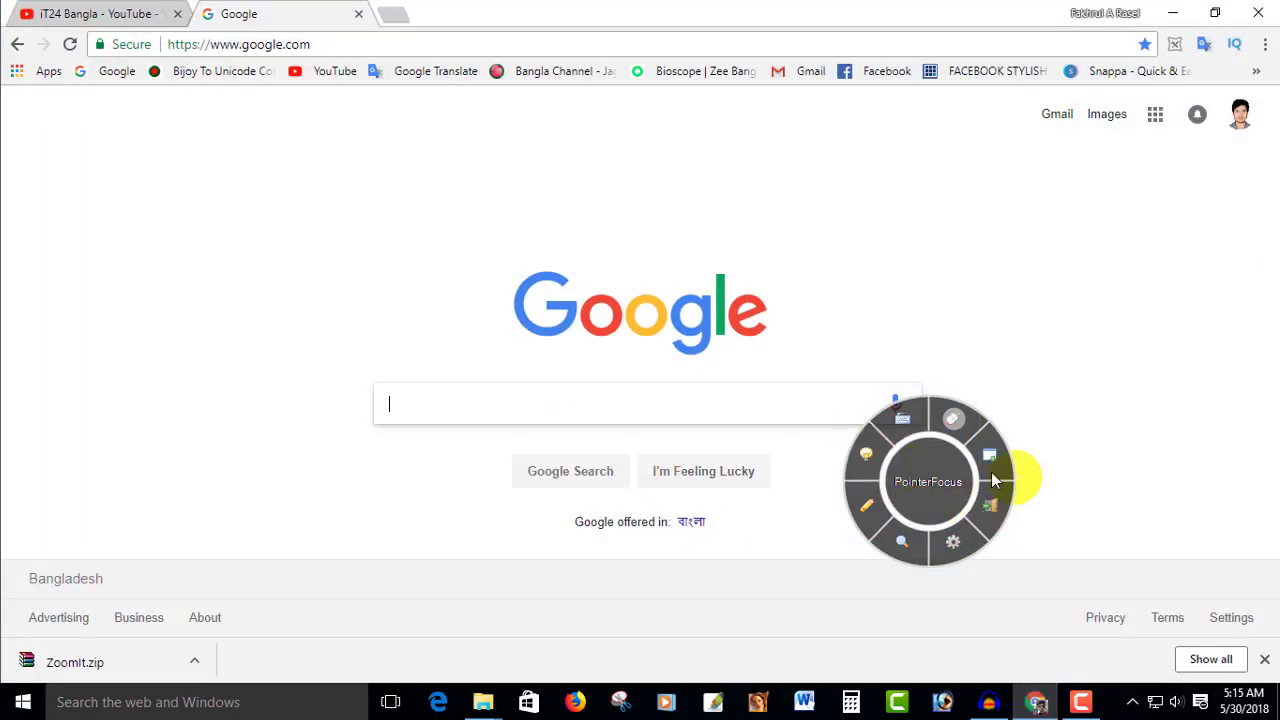
{"action": "left_click", "coordinate": [590, 403]}
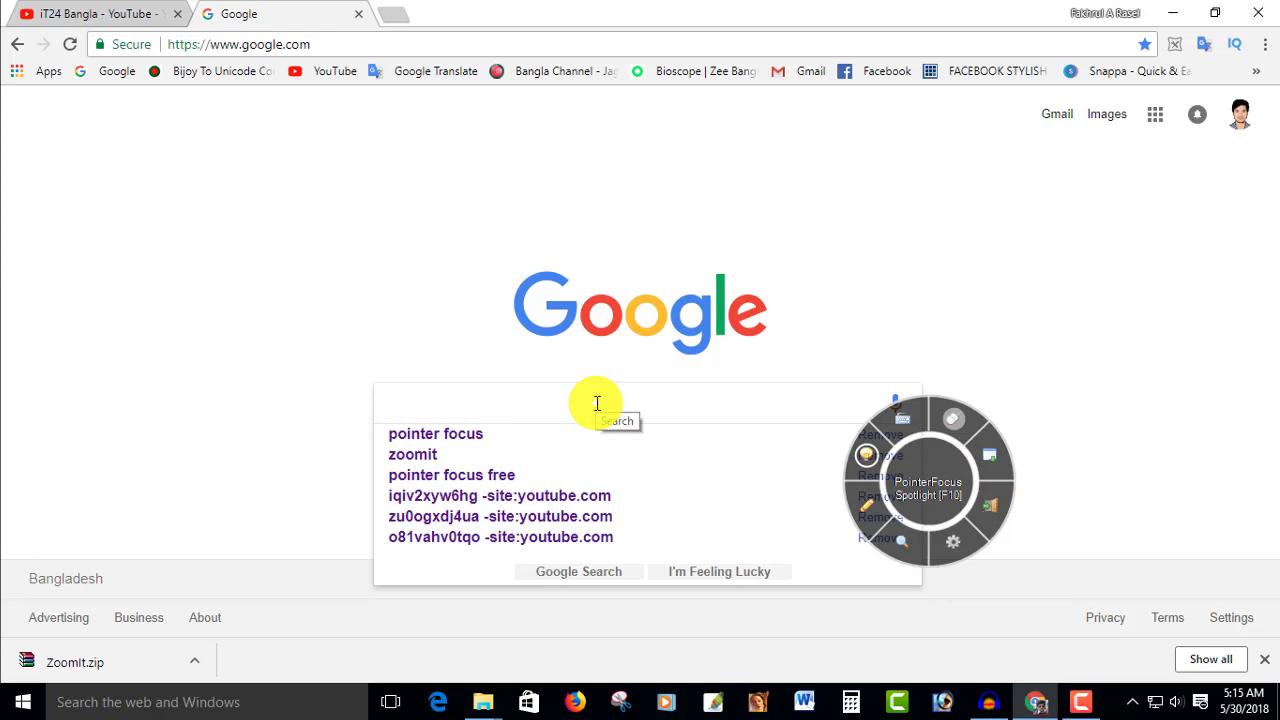
{"action": "type", "text": "poine"}
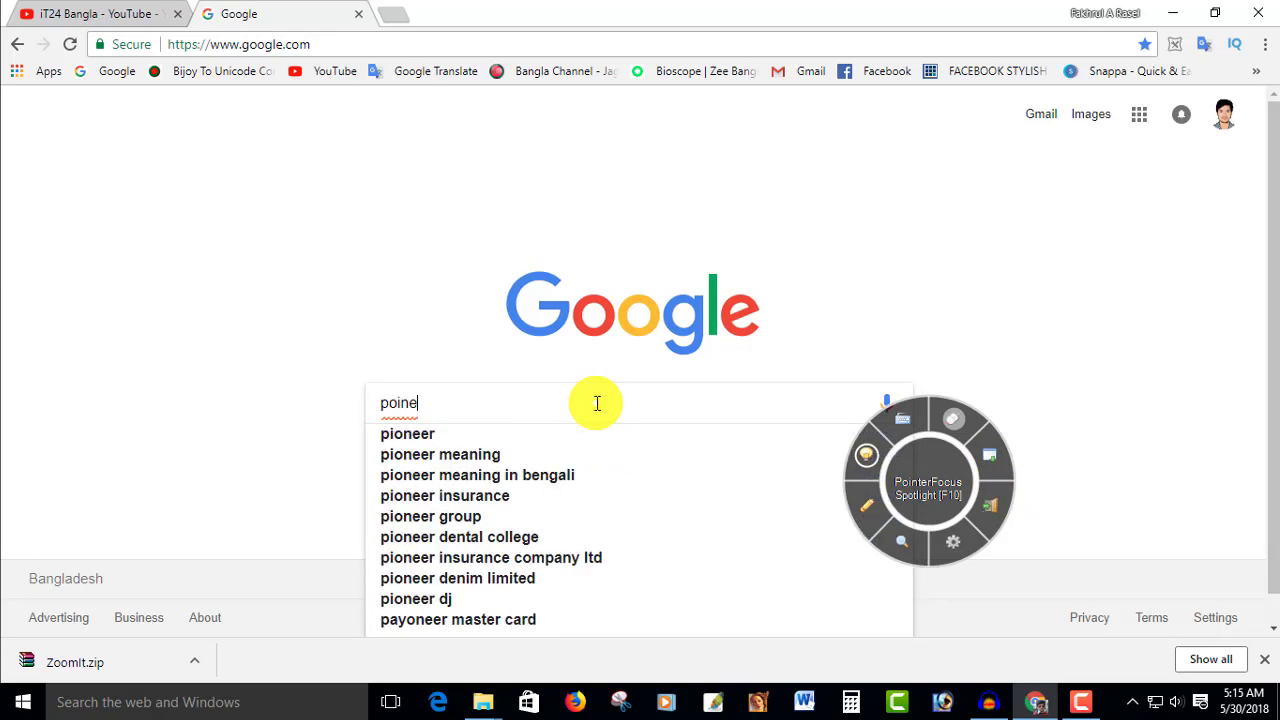
{"action": "key", "text": "BackSpace"}
{"action": "type", "text": "ter f"}
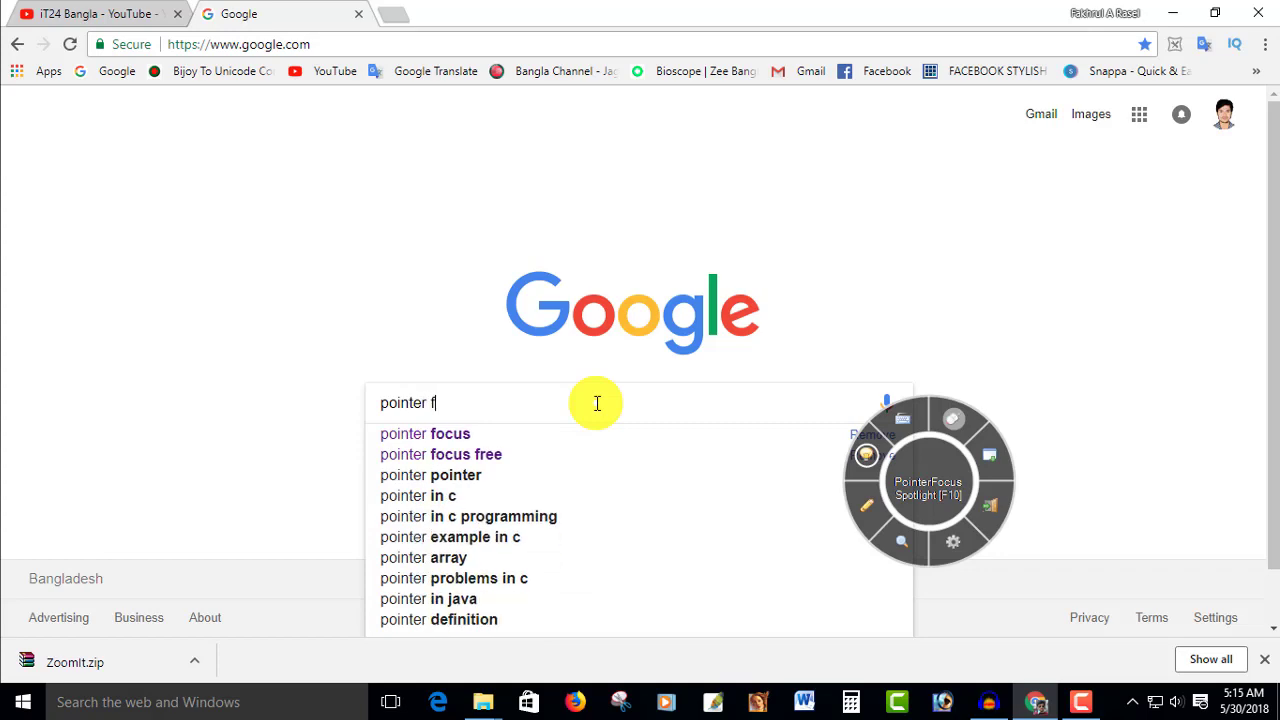
{"action": "type", "text": "ocus"}
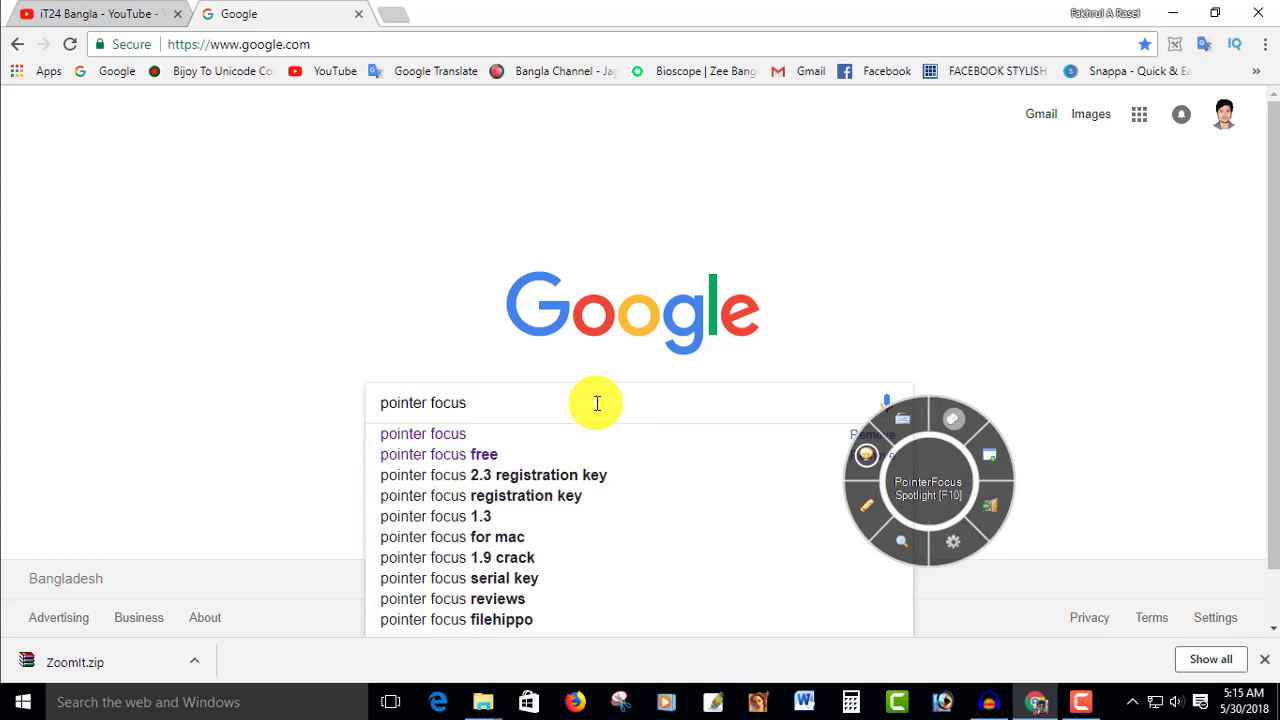
{"action": "key", "text": "Return"}
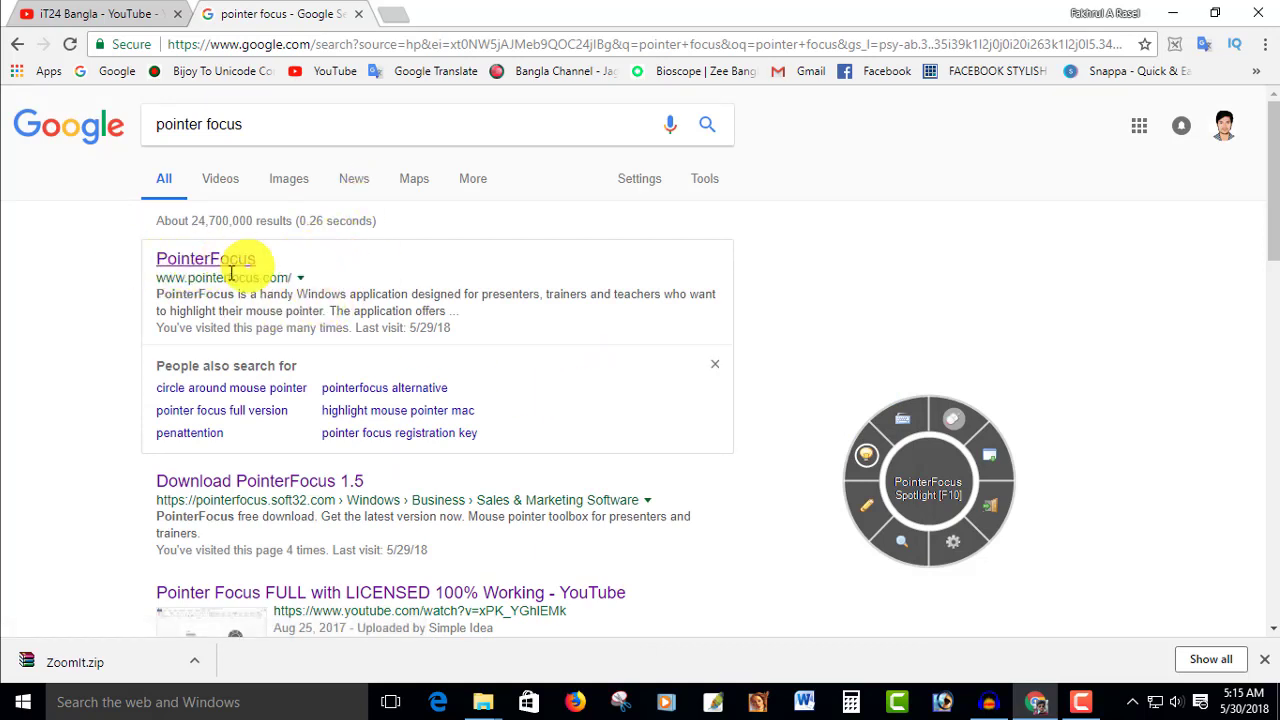
Open the official pointerfocus.com result and look through its home page around the demo video and features.
{"action": "left_click", "coordinate": [189, 266]}
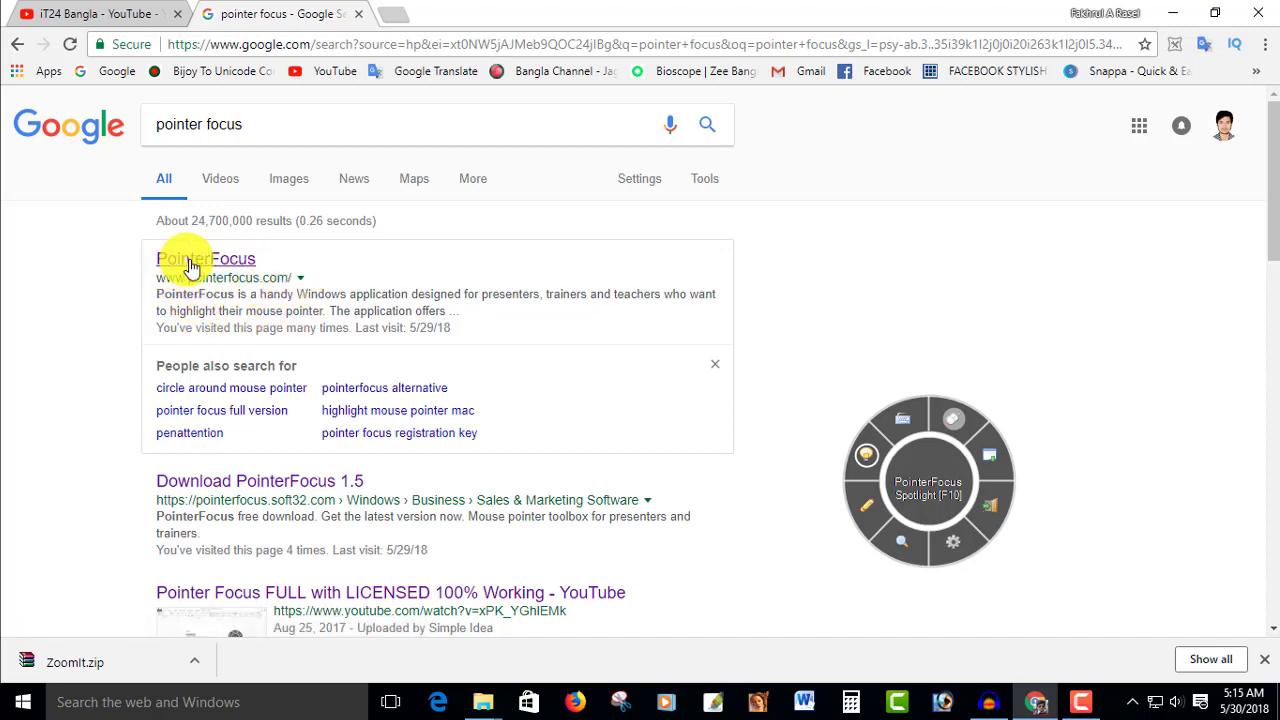
{"action": "left_click", "coordinate": [198, 266]}
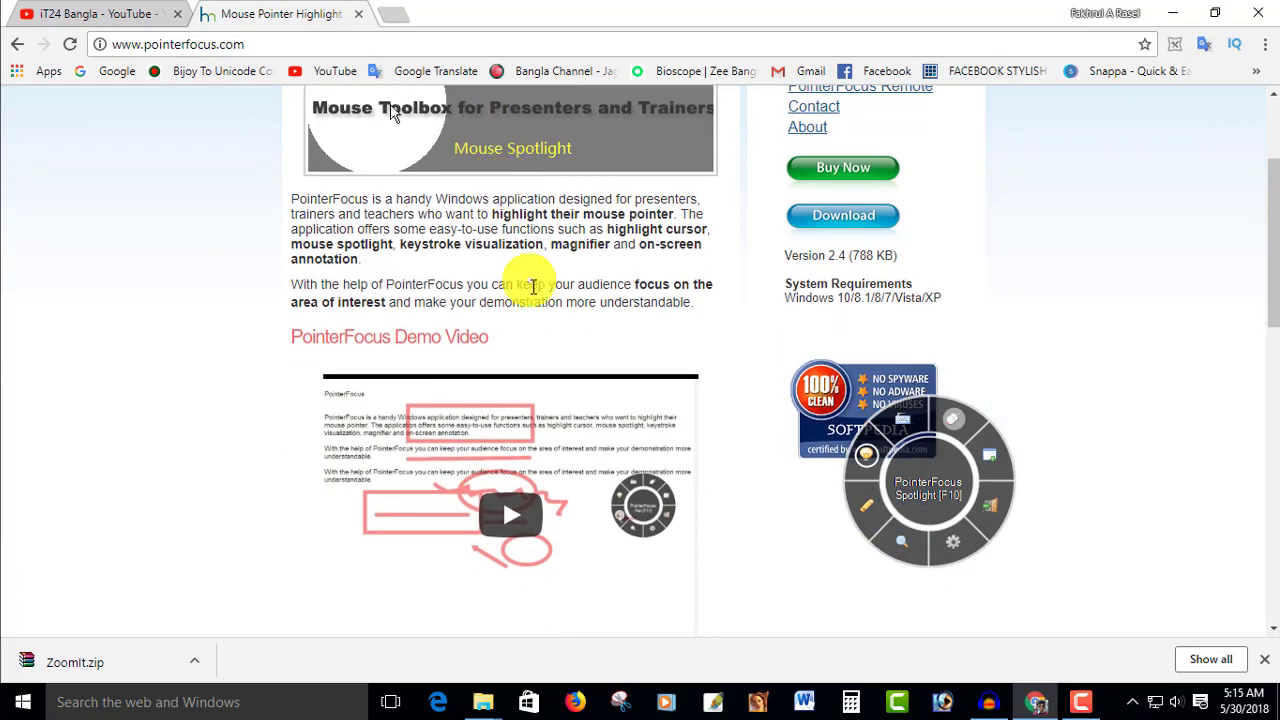
{"action": "scroll", "coordinate": [529, 286], "scroll_direction": "up", "scroll_amount": 2}
{"action": "scroll", "coordinate": [573, 270], "scroll_direction": "down", "scroll_amount": 3}
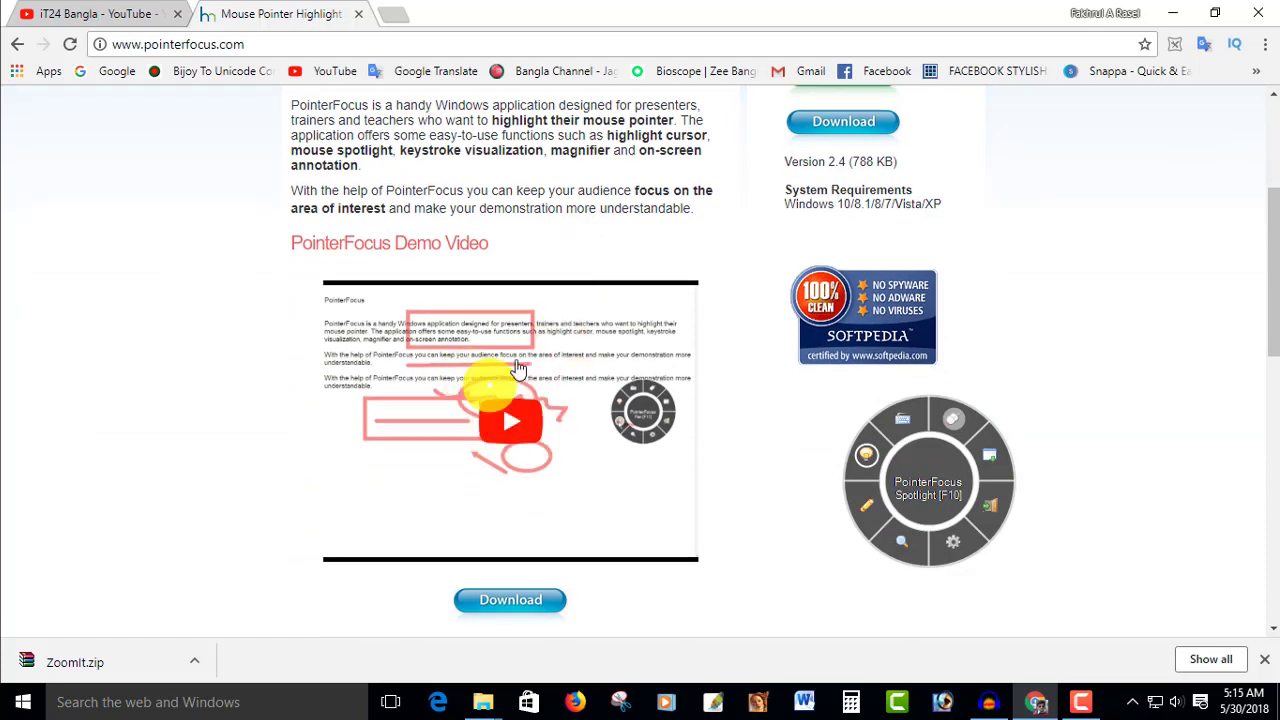
{"action": "scroll", "coordinate": [540, 415], "scroll_direction": "down", "scroll_amount": 1}
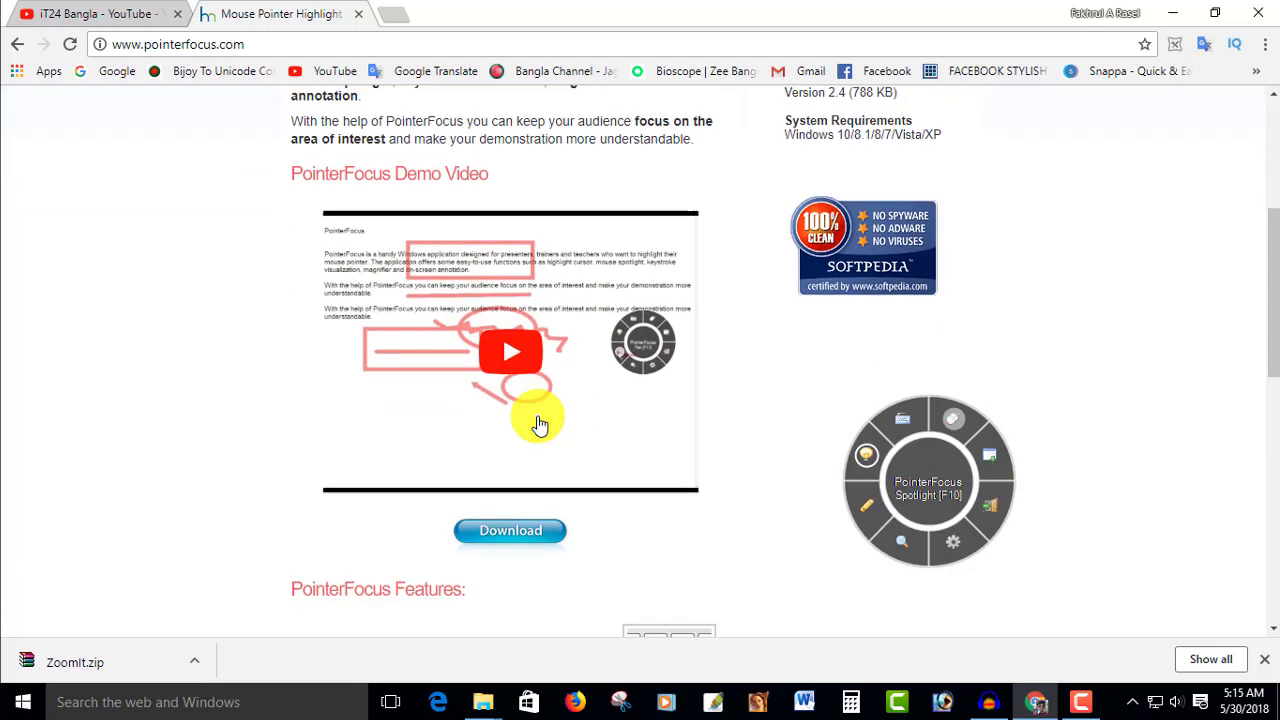
{"action": "scroll", "coordinate": [520, 330], "scroll_direction": "down", "scroll_amount": 2}
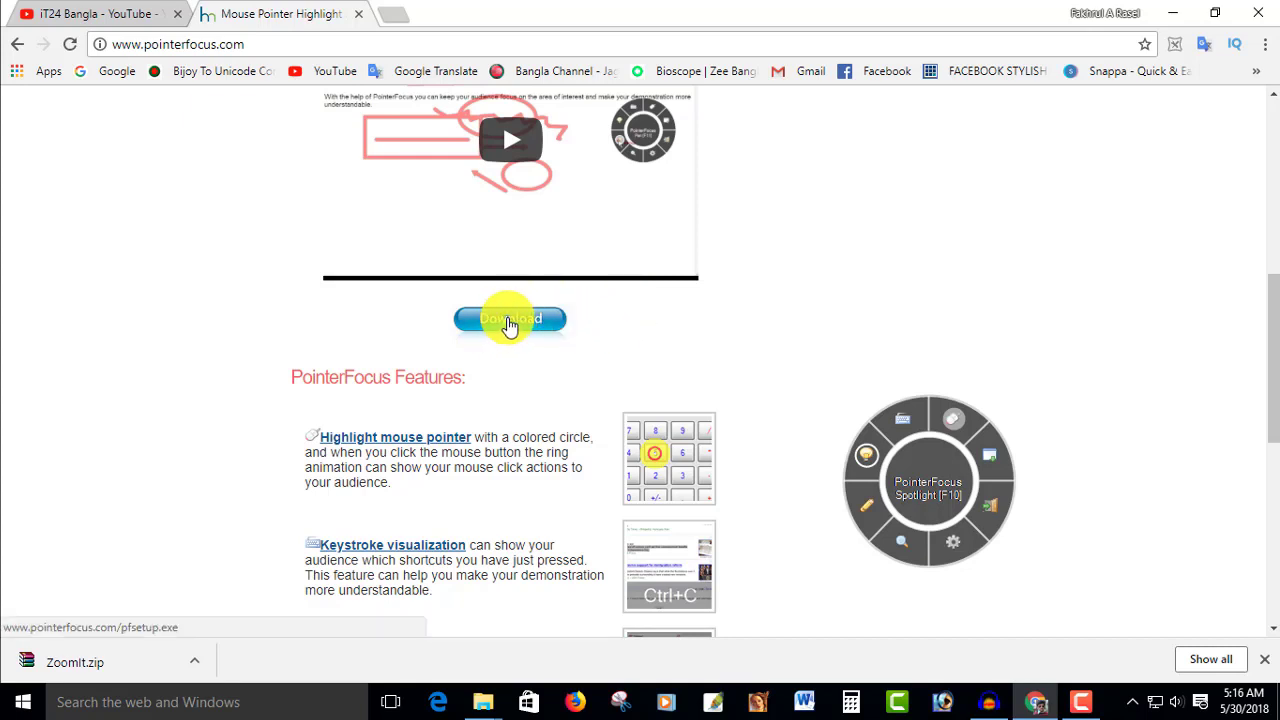
Download pfsetup.exe, accept the duplicate-link option that shows the download complete dialog for an existing file, and open its containing folder.
{"action": "left_click", "coordinate": [508, 322]}
{"action": "left_click", "coordinate": [596, 416]}
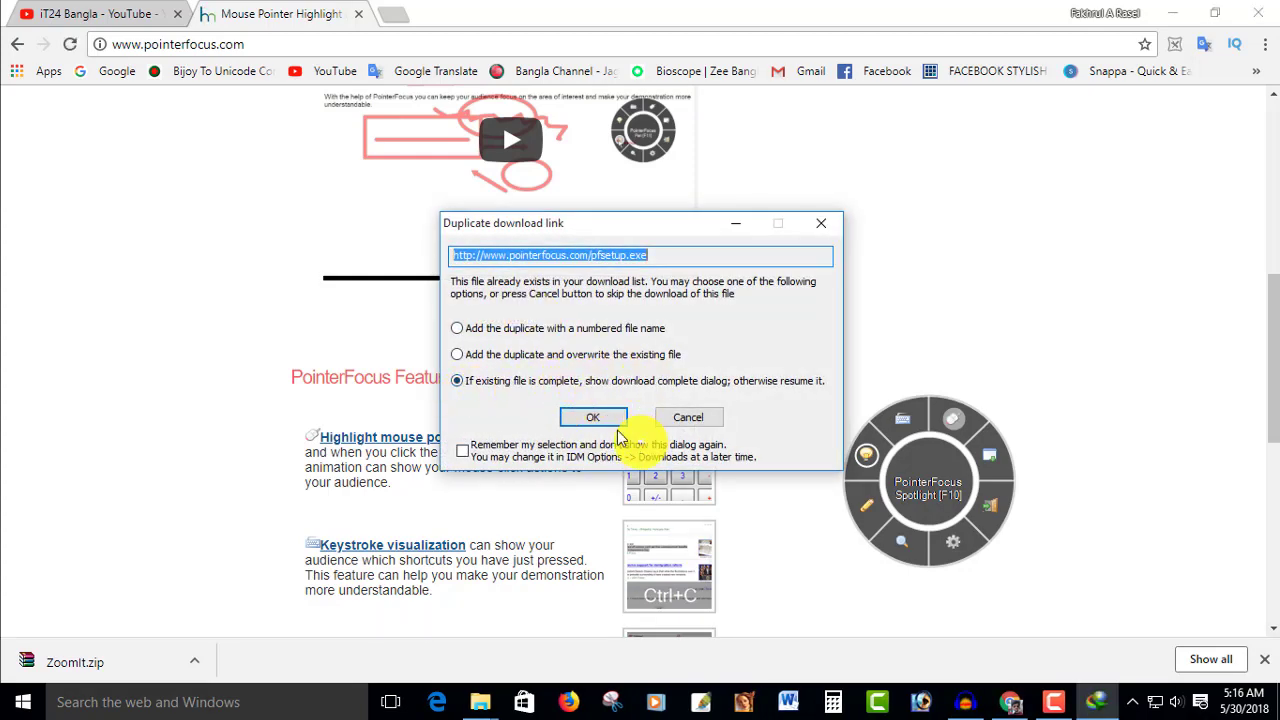
{"action": "left_click", "coordinate": [594, 420]}
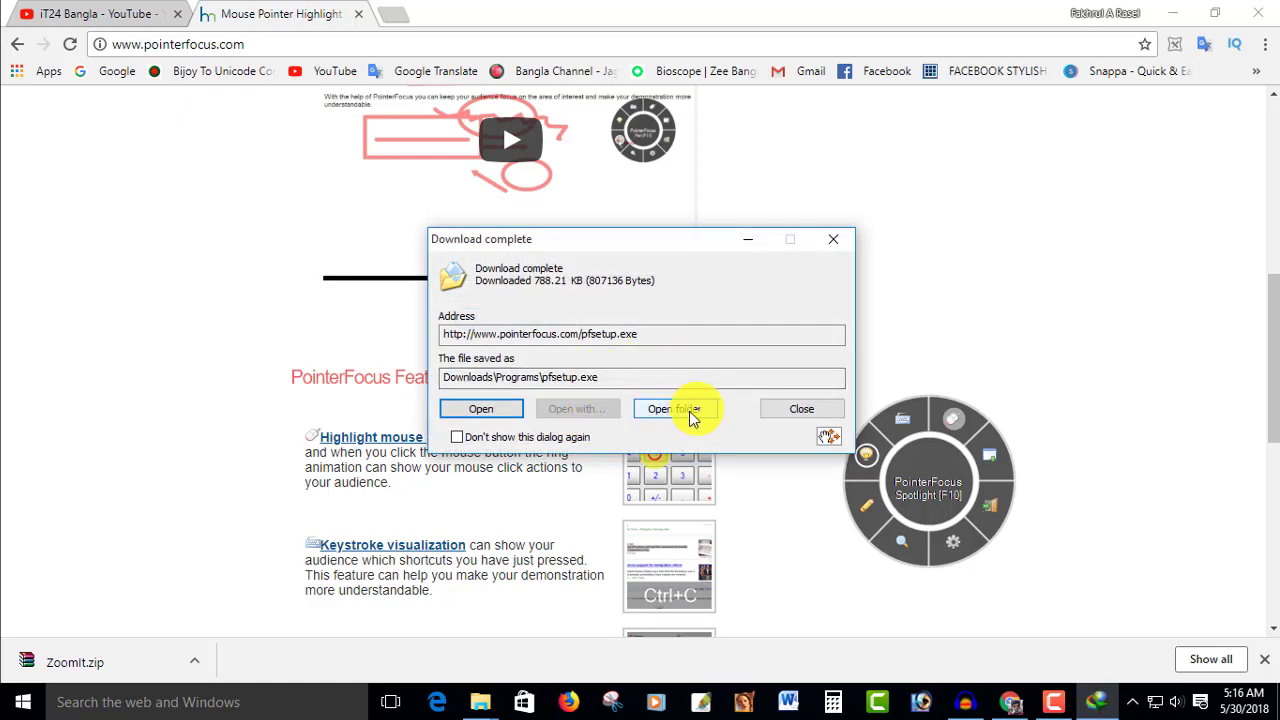
{"action": "left_click", "coordinate": [668, 413]}
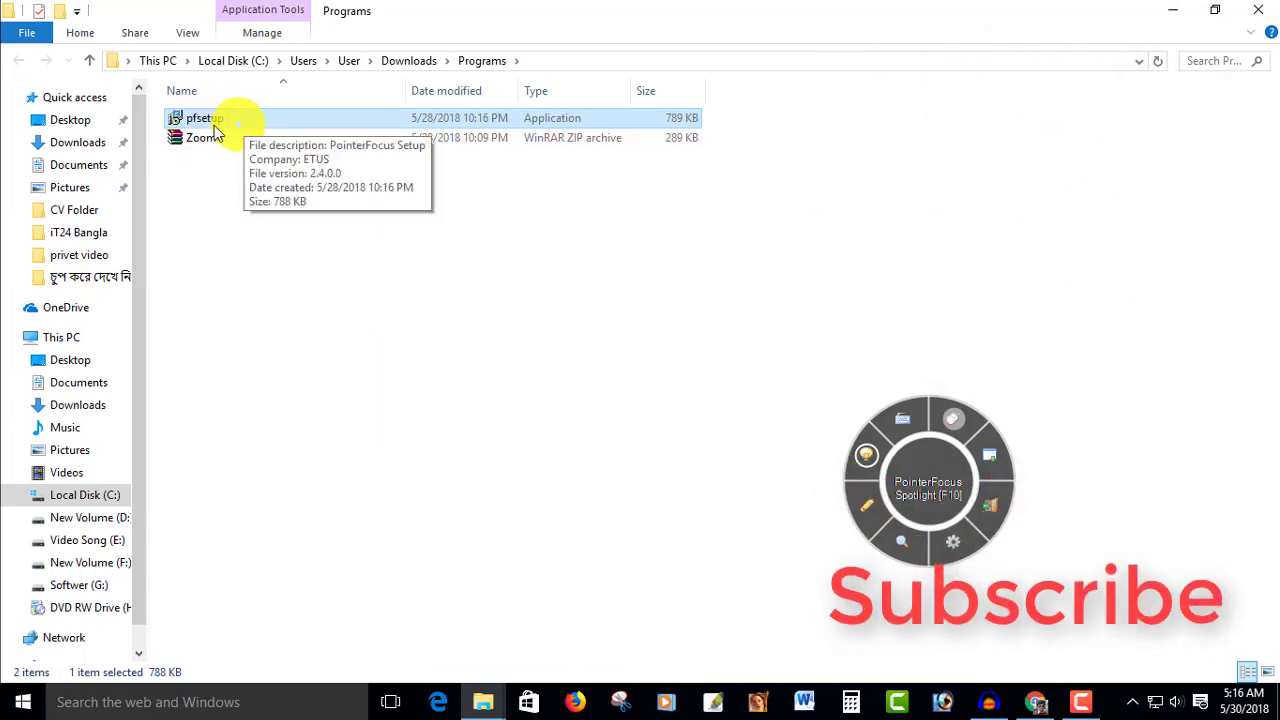
Launch the pfsetup installer from the Programs download folder.
{"action": "left_click", "coordinate": [205, 119]}
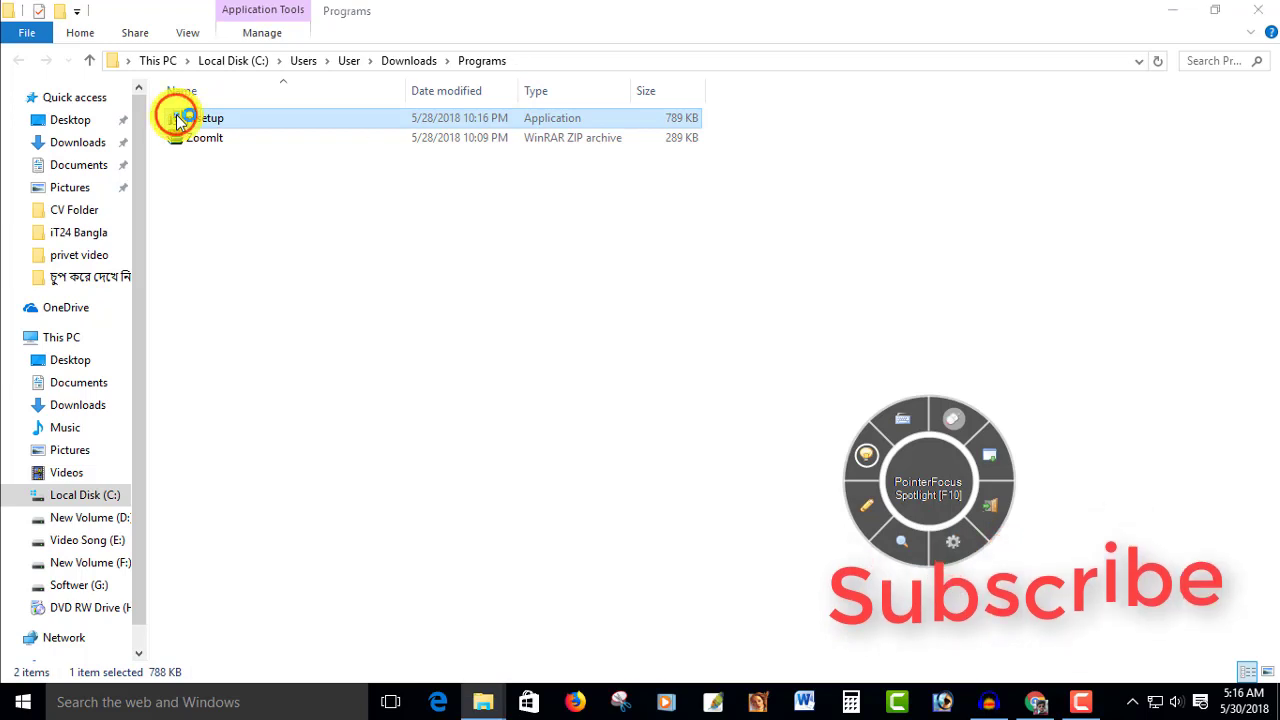
{"action": "left_click", "coordinate": [178, 119]}
{"action": "left_click", "coordinate": [178, 119]}
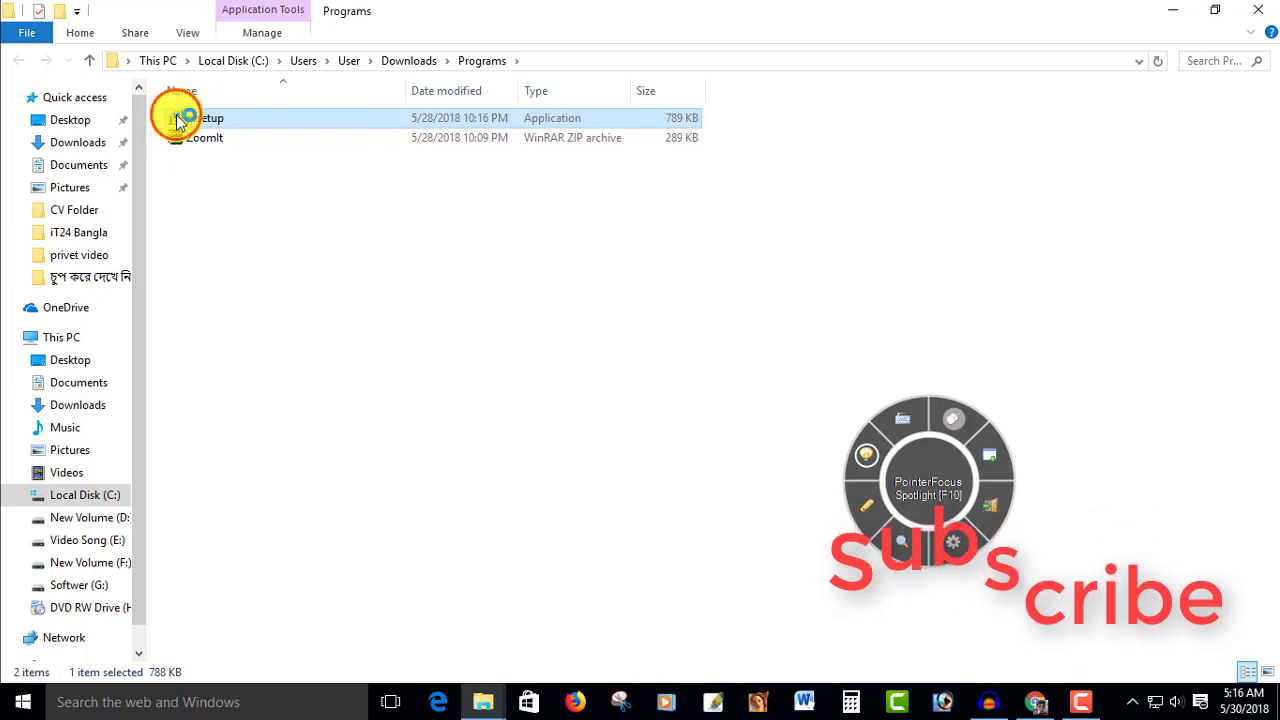